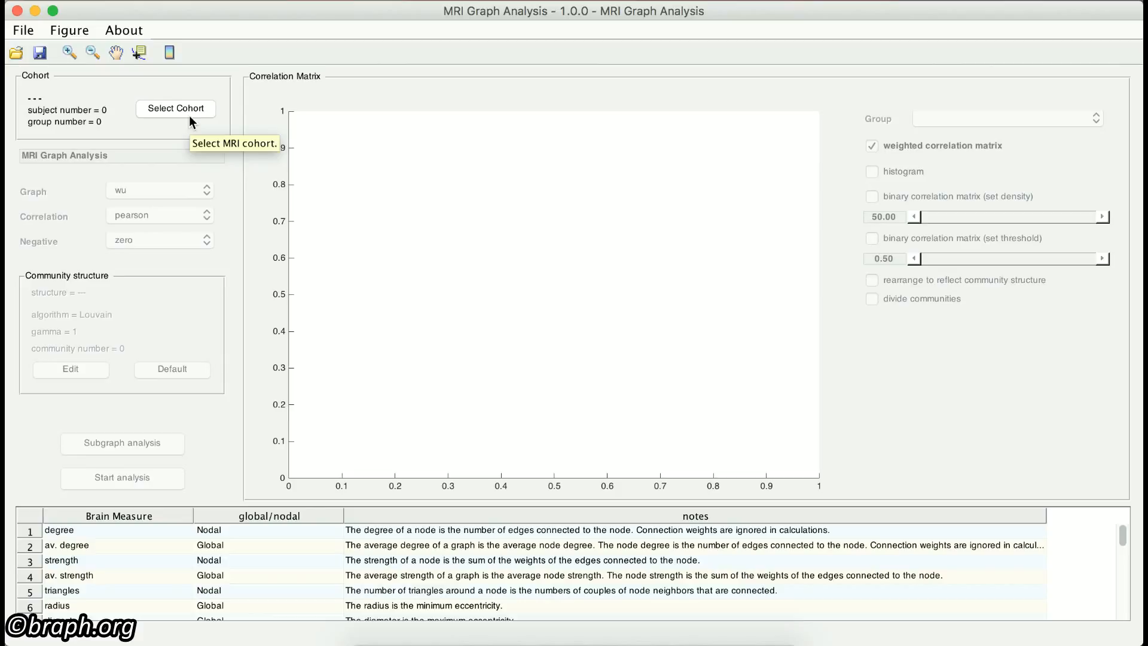
Step: Load the MRI cohort from the file my_cohort.mc into the graph analysis
left_click(188, 111)
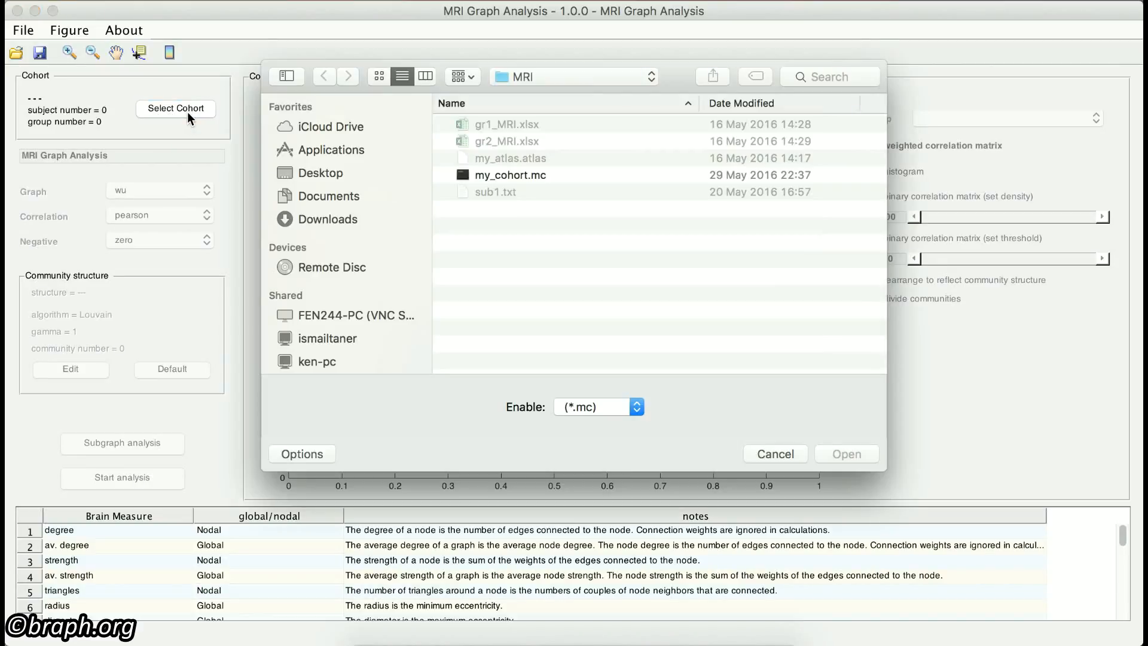
left_click(484, 180)
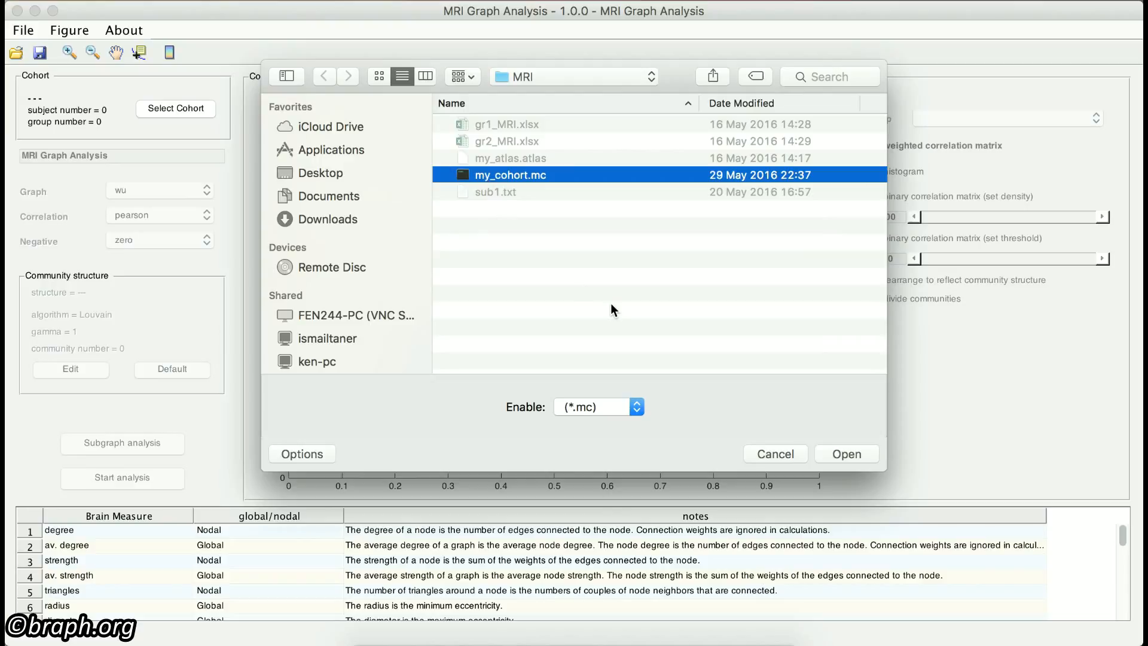
left_click(864, 459)
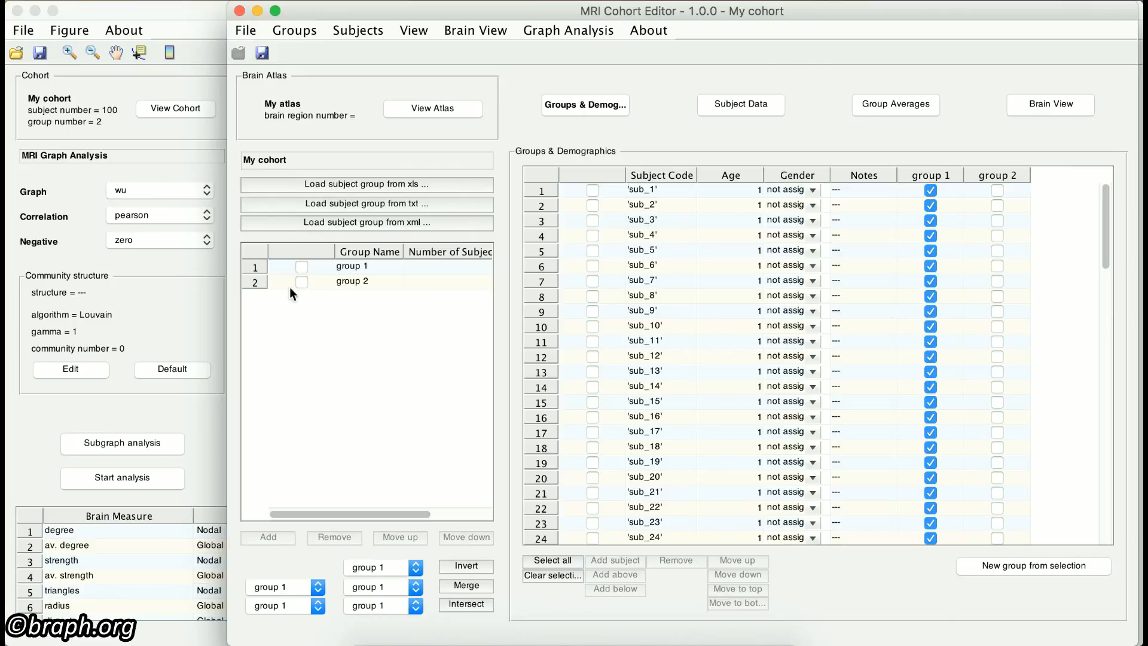
Step: Close the MRI Cohort Editor and return to the graph analysis window
left_click(239, 11)
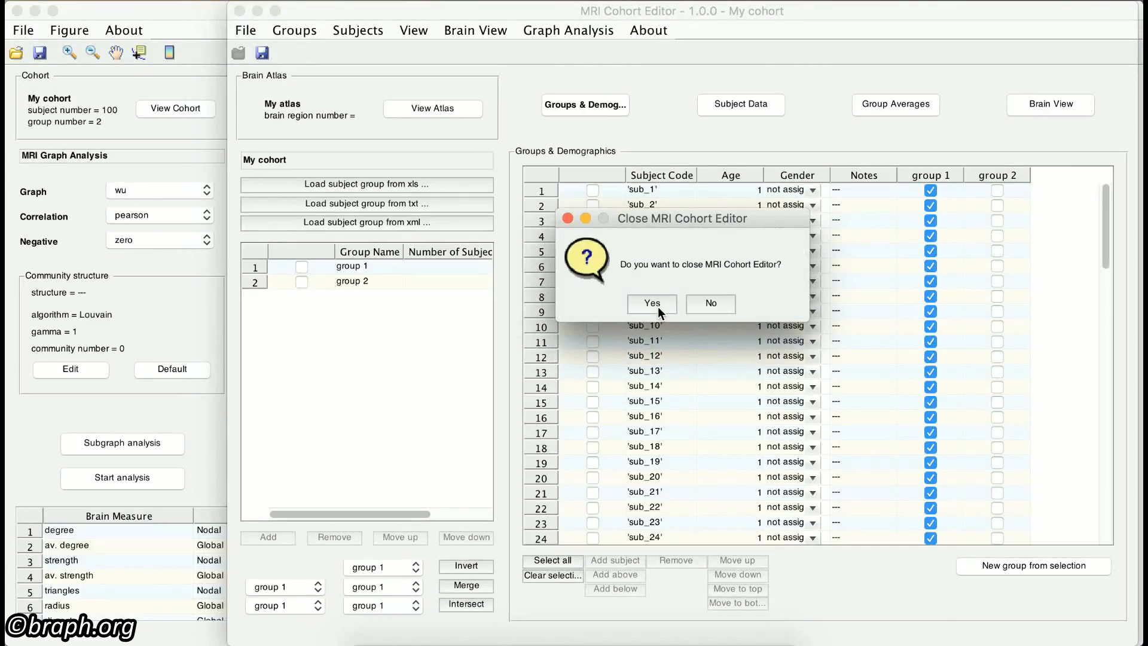
left_click(655, 301)
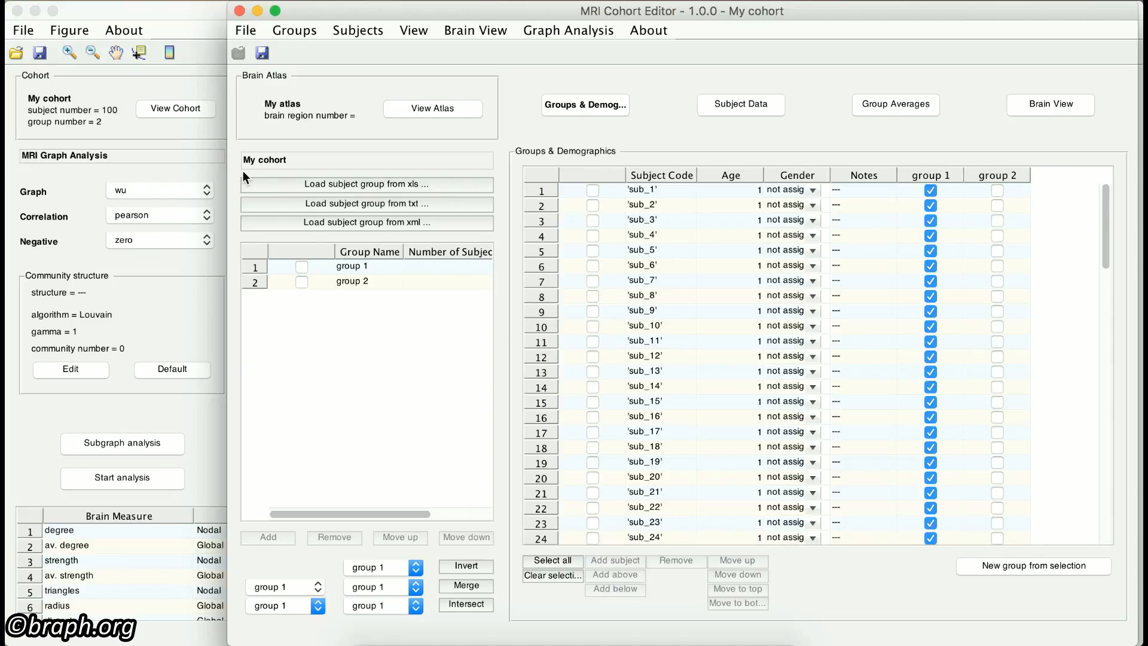
left_click(225, 172)
Step: Rename the graph analysis as "My analysis"
left_click(186, 158)
key("BackSpace")
key("BackSpace")
key("BackSpace")
key("BackSpace")
key("BackSpace")
key("BackSpace")
key("BackSpace")
key("BackSpace")
key("BackSpace")
key("BackSpace")
key("BackSpace")
key("BackSpace")
key("BackSpace")
key("BackSpace")
key("BackSpace")
key("BackSpace")
key("BackSpace")
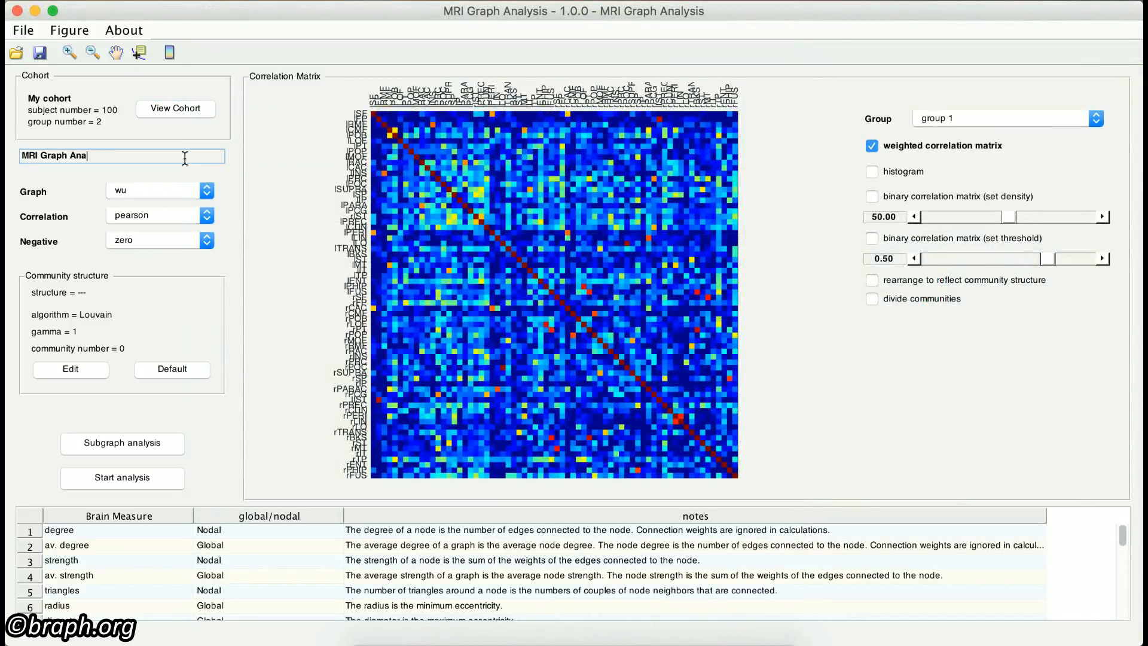
key("BackSpace")
type("My analysis")
left_click(260, 179)
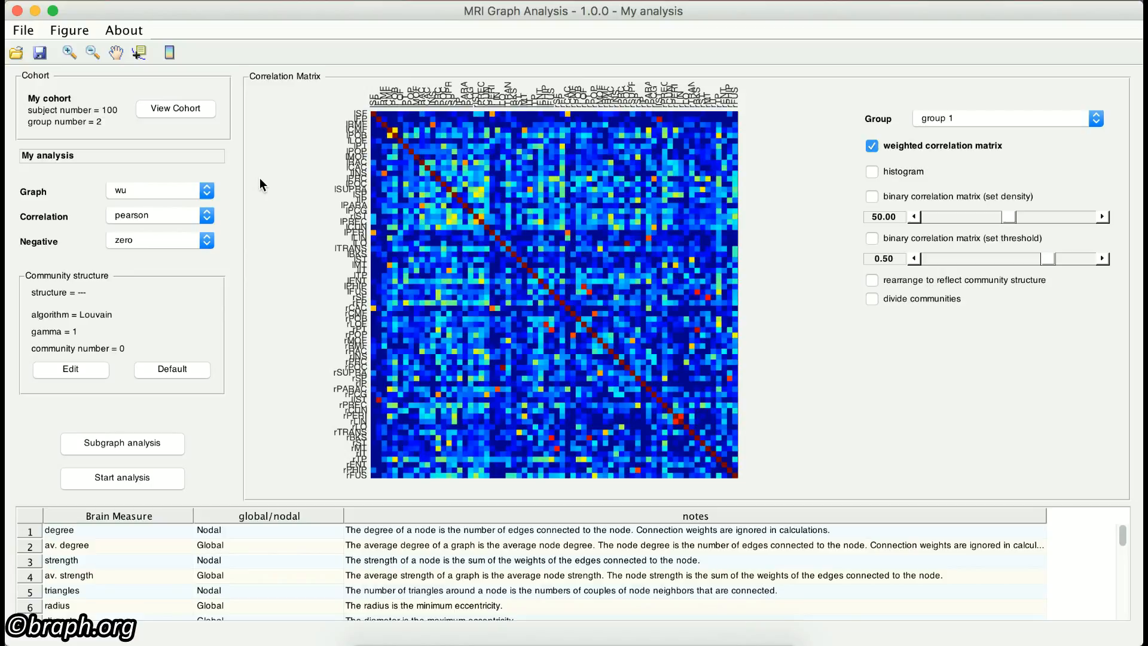
Step: Set the graph type of the analysis to bud
left_click(157, 189)
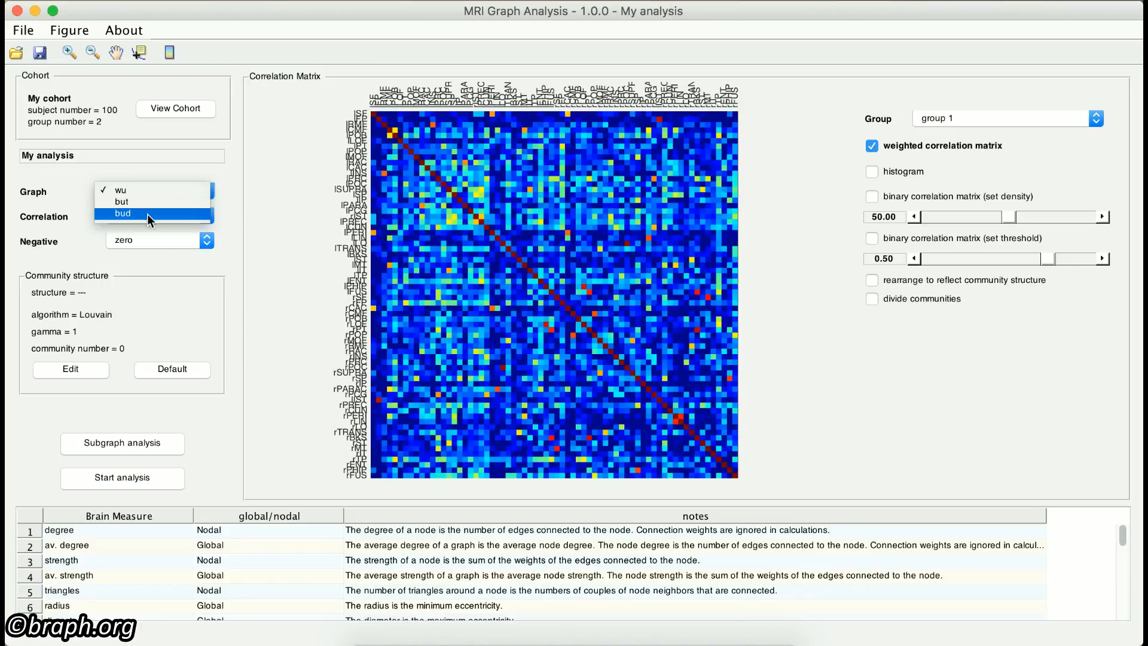
left_click(147, 214)
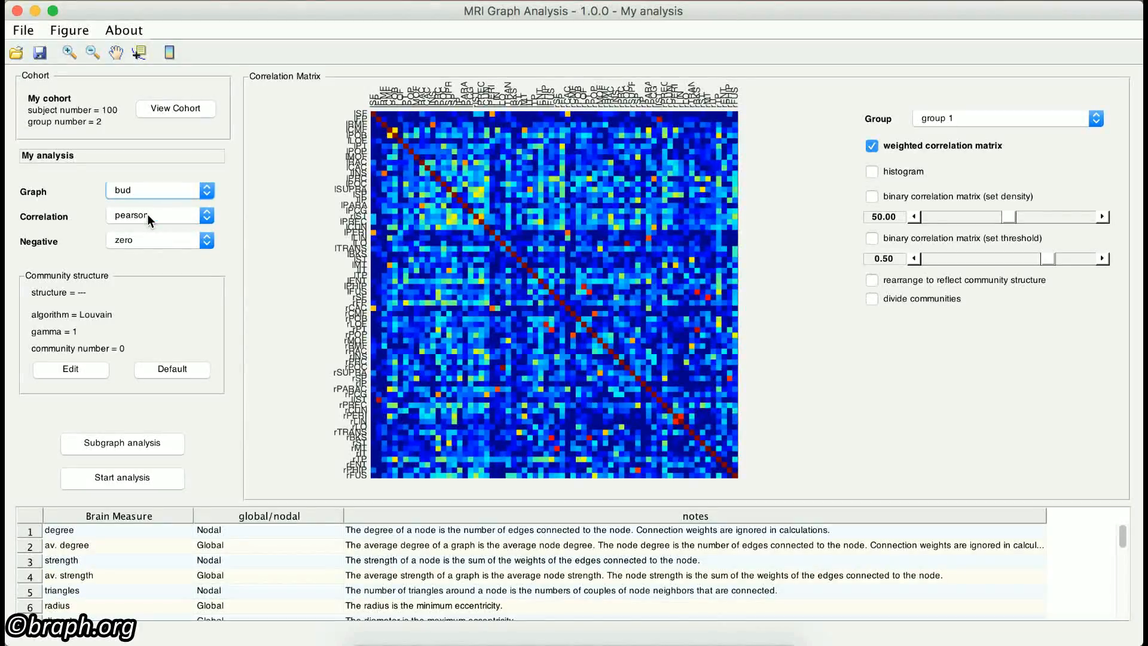
Step: Try the kendall correlation for the matrix and switch the correlation back to pearson
left_click(207, 215)
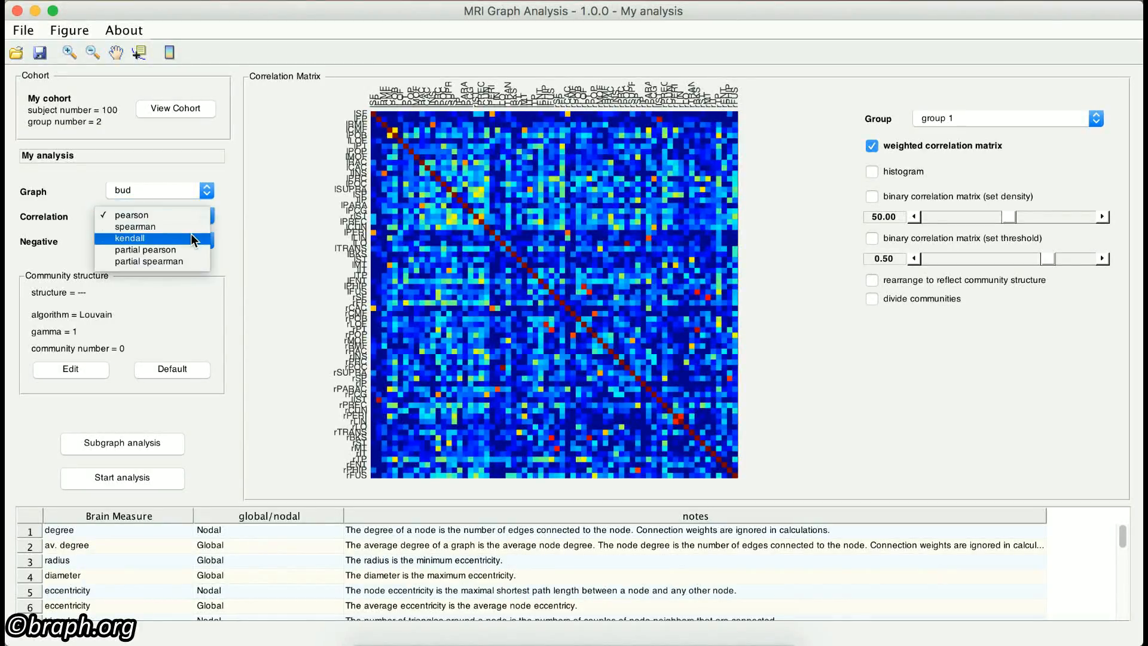
left_click(192, 238)
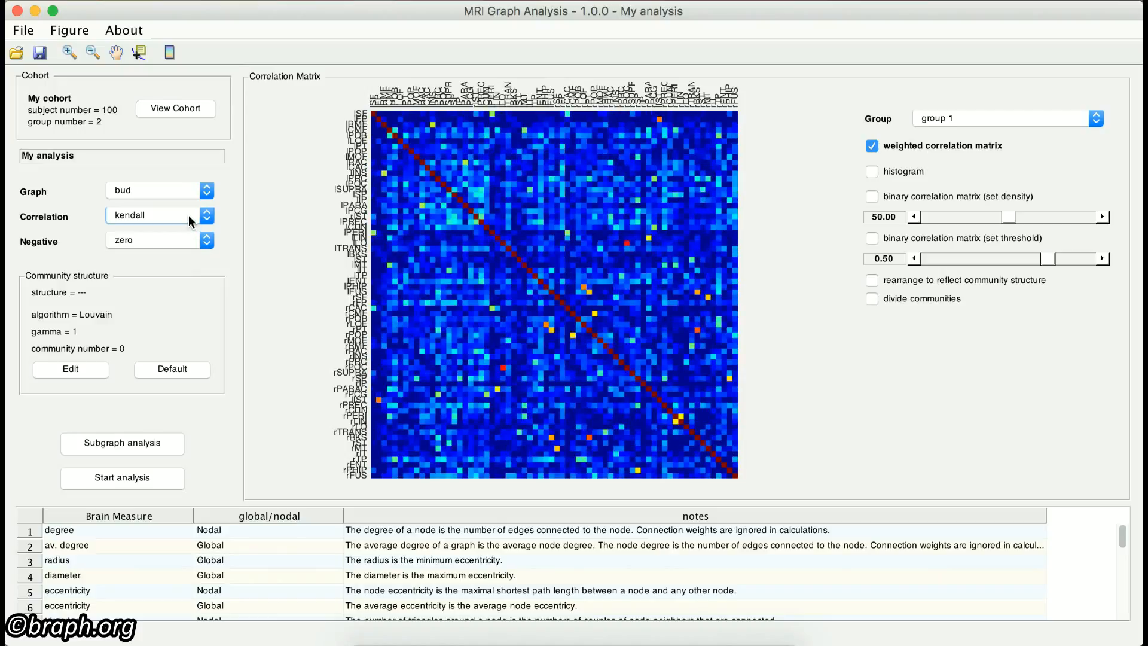
left_click(189, 215)
left_click(180, 190)
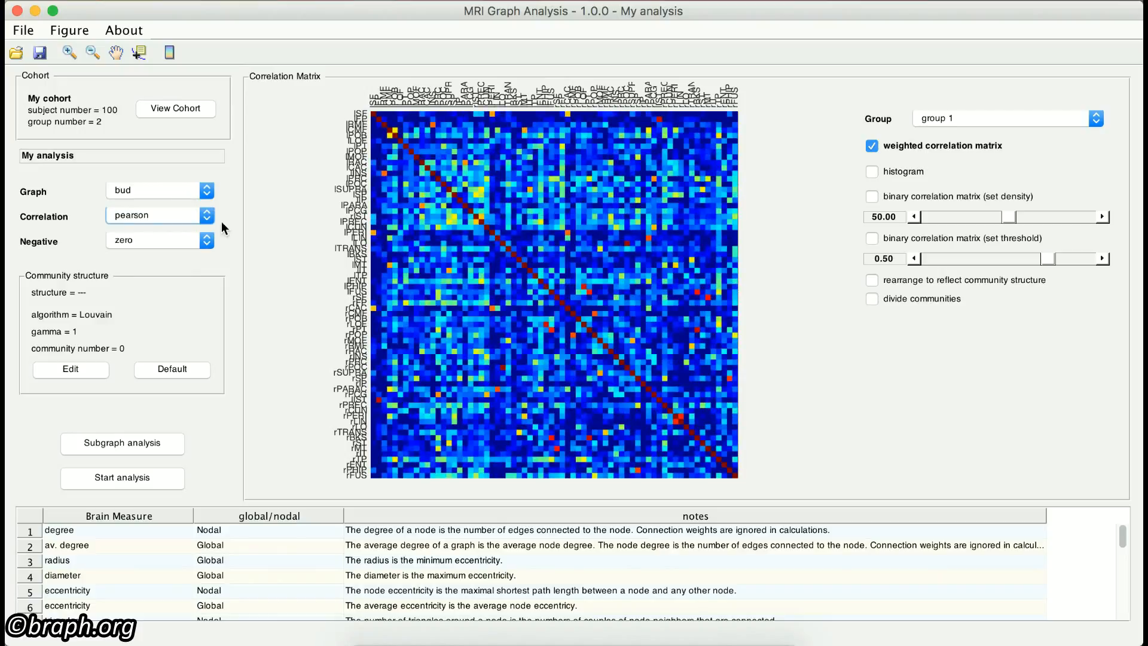
Step: Try the none option for negative correlations and switch the setting back to zero
left_click(182, 240)
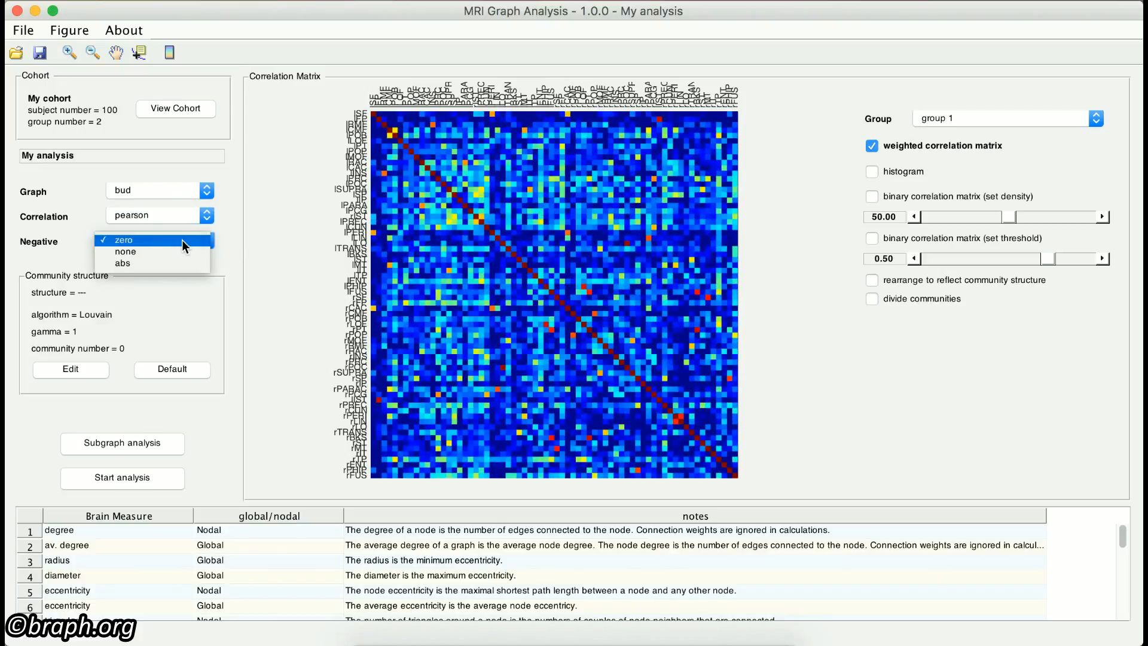
left_click(182, 249)
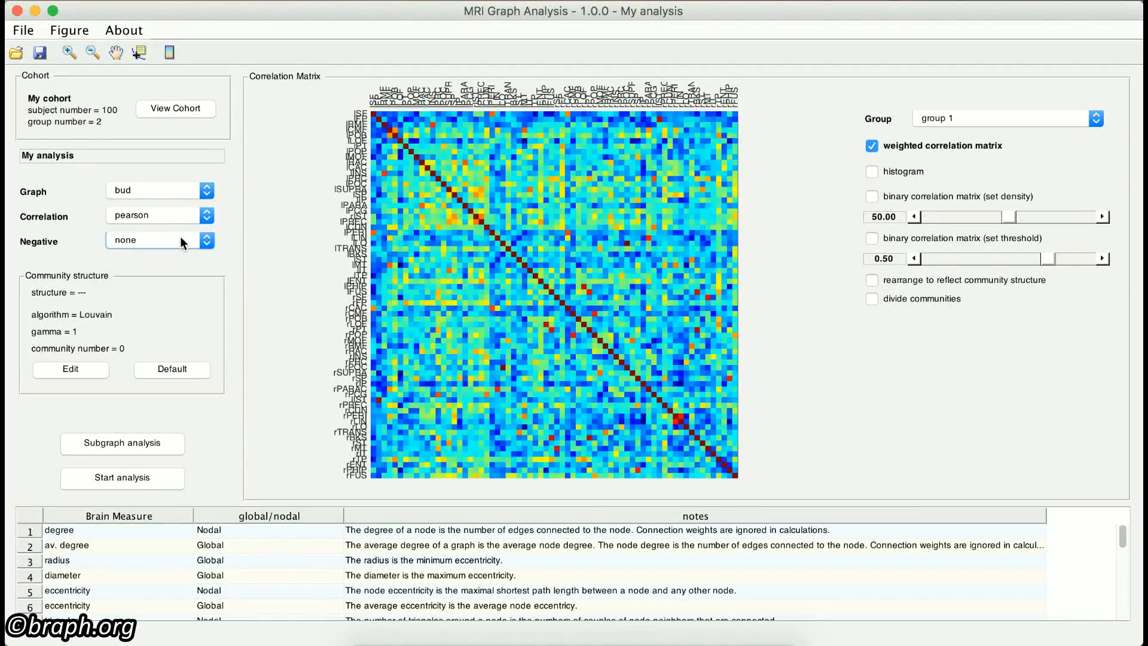
left_click(180, 239)
left_click(174, 229)
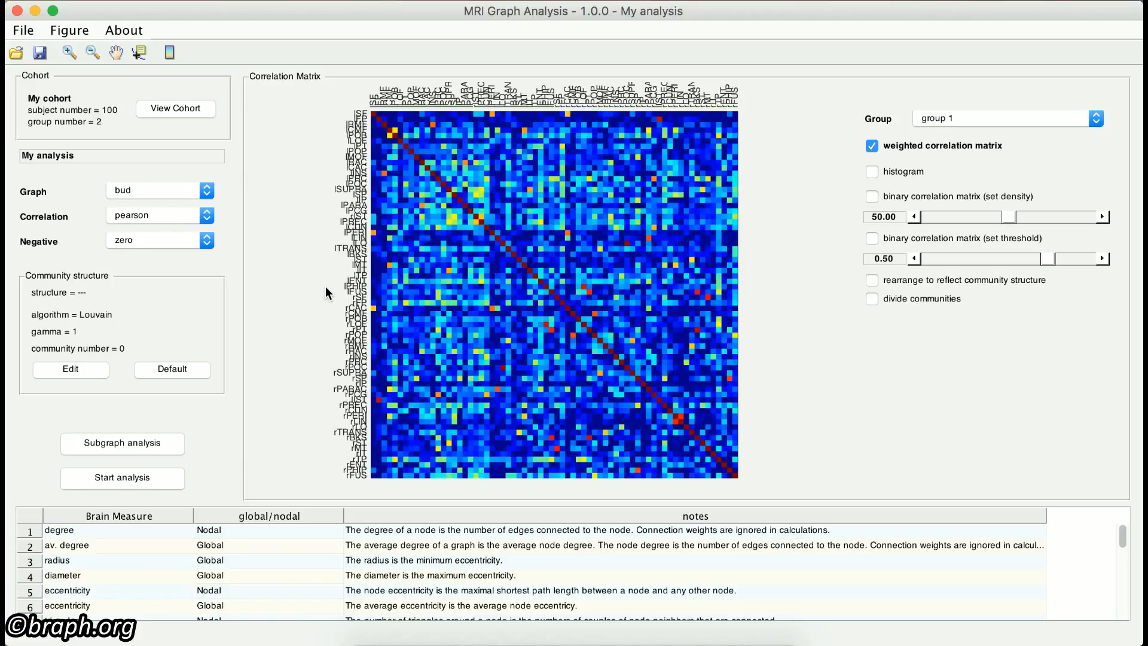
Step: Generate a separate figure of the group 1 correlation matrix and enlarge its window to fill the screen
left_click(68, 31)
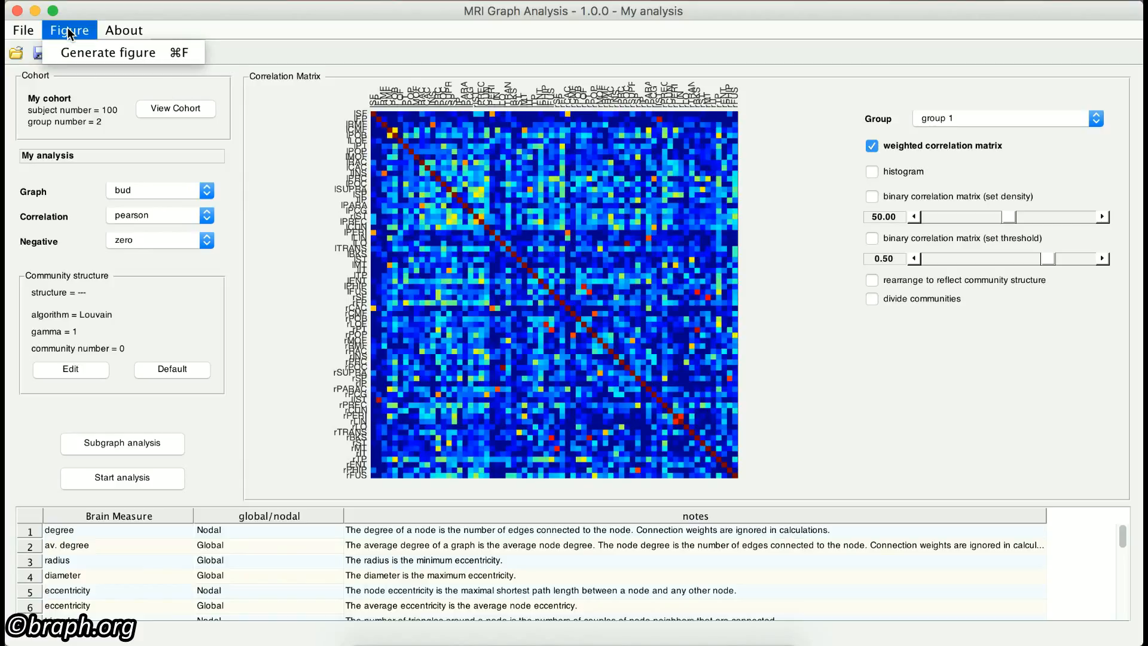
left_click(91, 53)
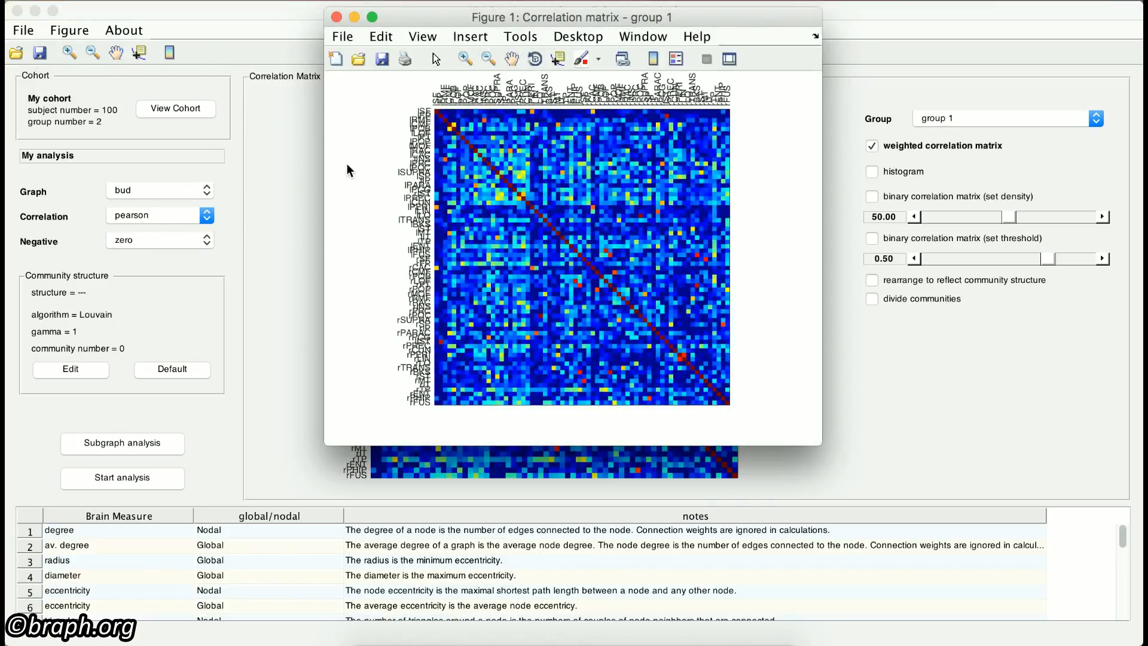
double_click(490, 17)
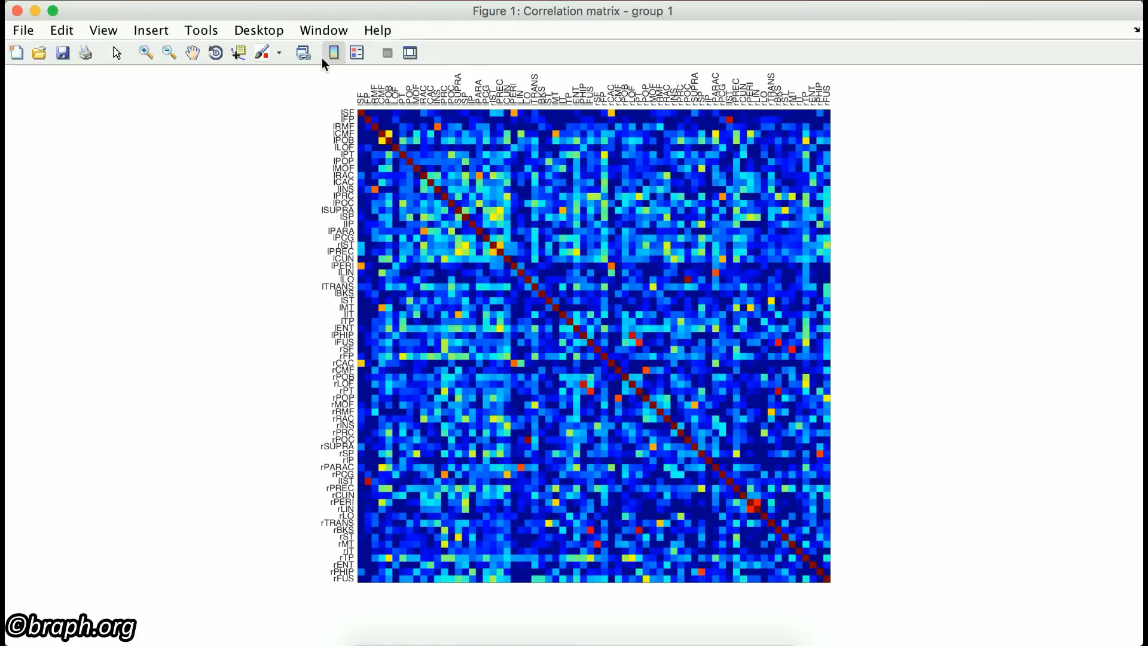
Step: Add a colorbar to the figure and zoom in on the matrix corner around the first brain regions
left_click(333, 54)
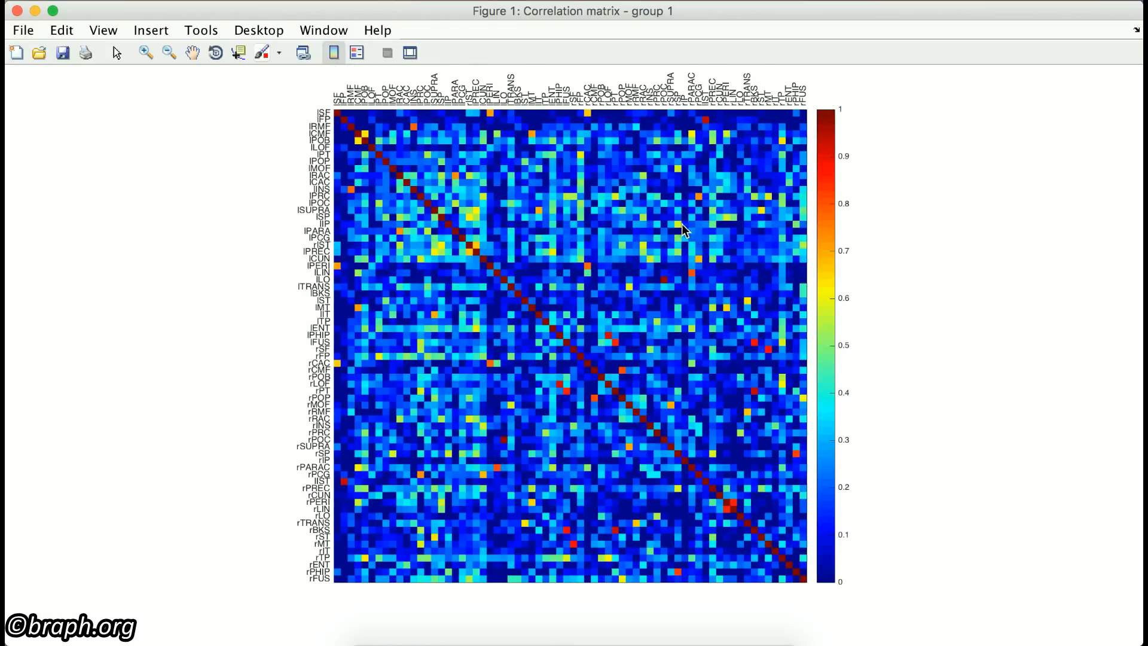
left_click(150, 55)
left_click(351, 129)
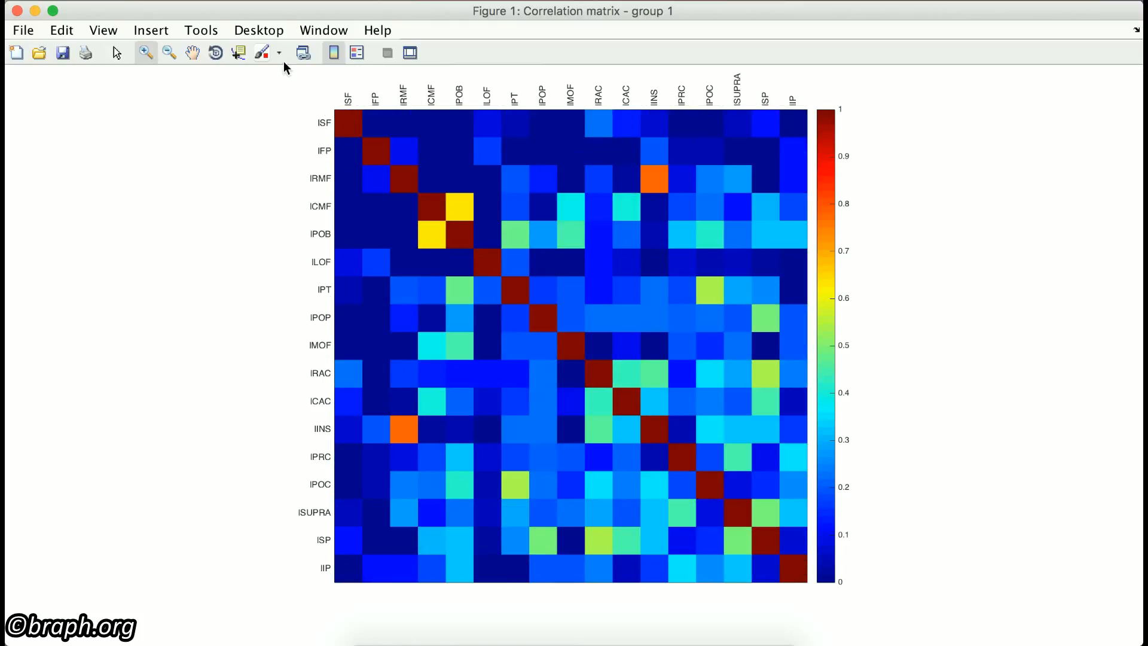
Step: Read the correlation value with a data tip near the orange lRMF–lINS cell and close the figure
left_click(238, 55)
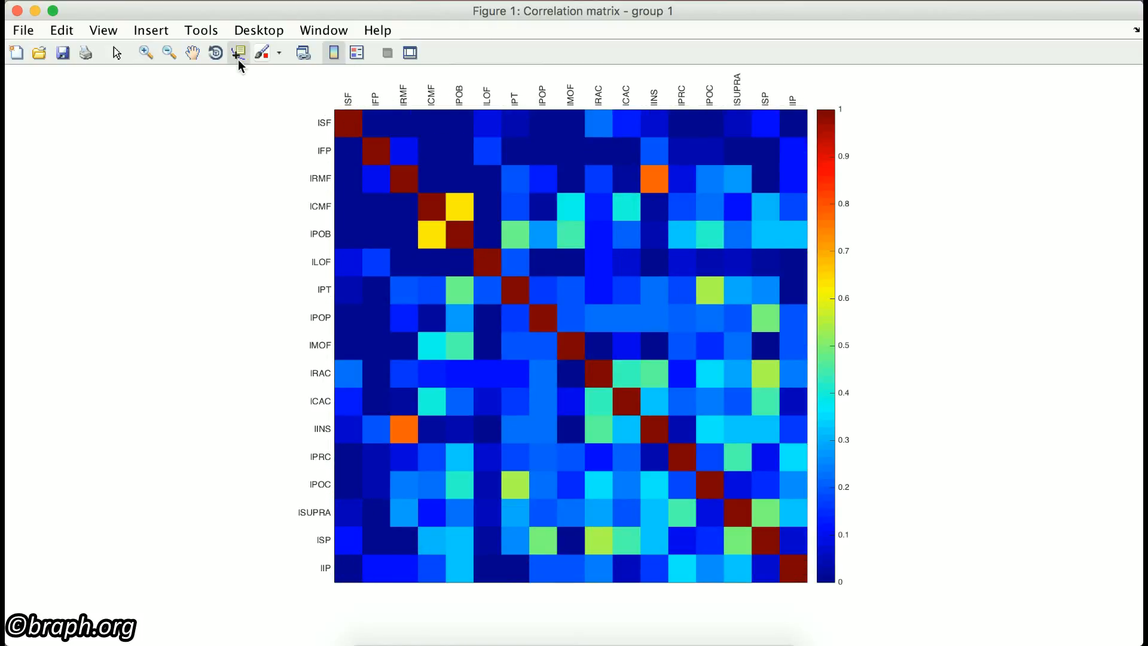
left_click(641, 166)
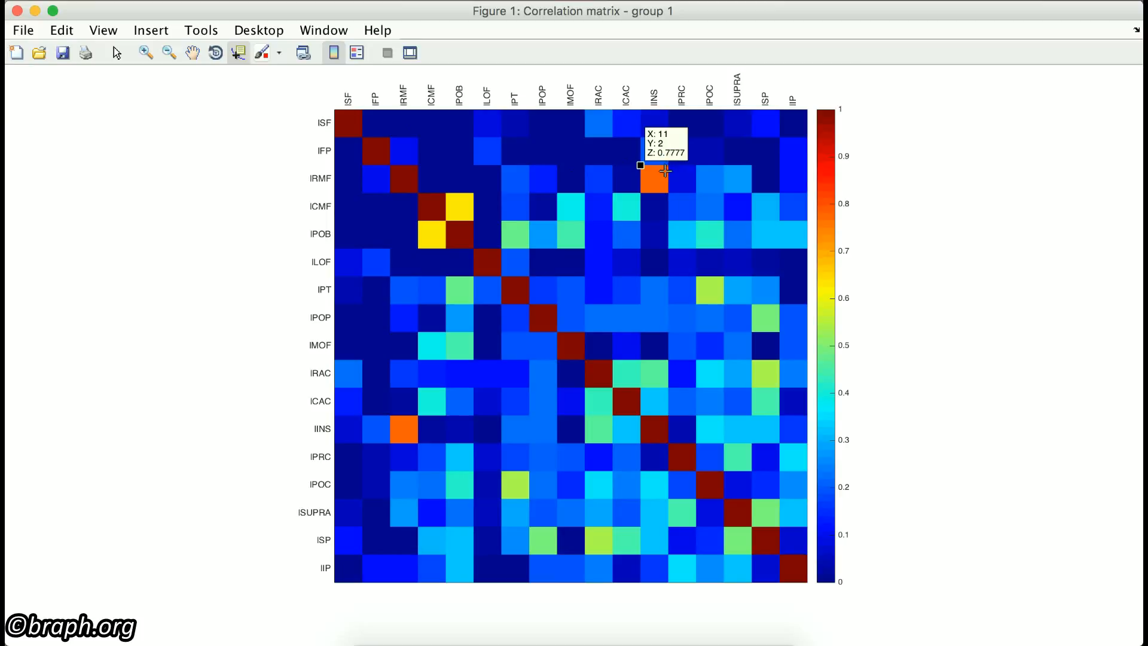
left_click(17, 10)
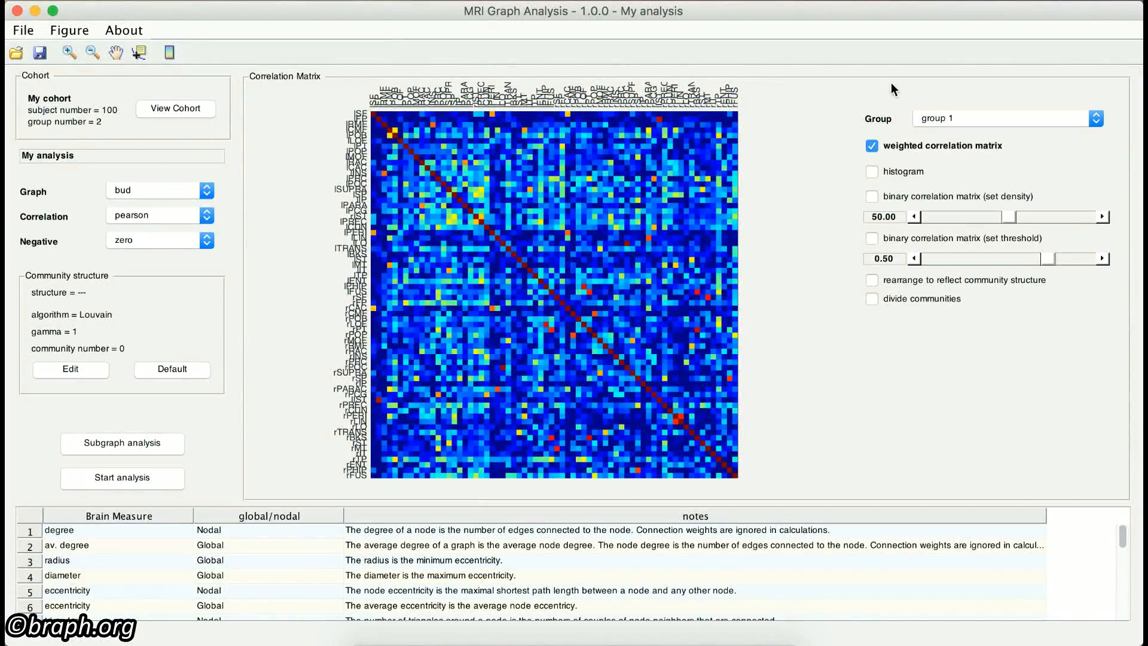
Step: View the correlation matrix of group 2 and switch back to group 1
left_click(1022, 122)
left_click(1014, 126)
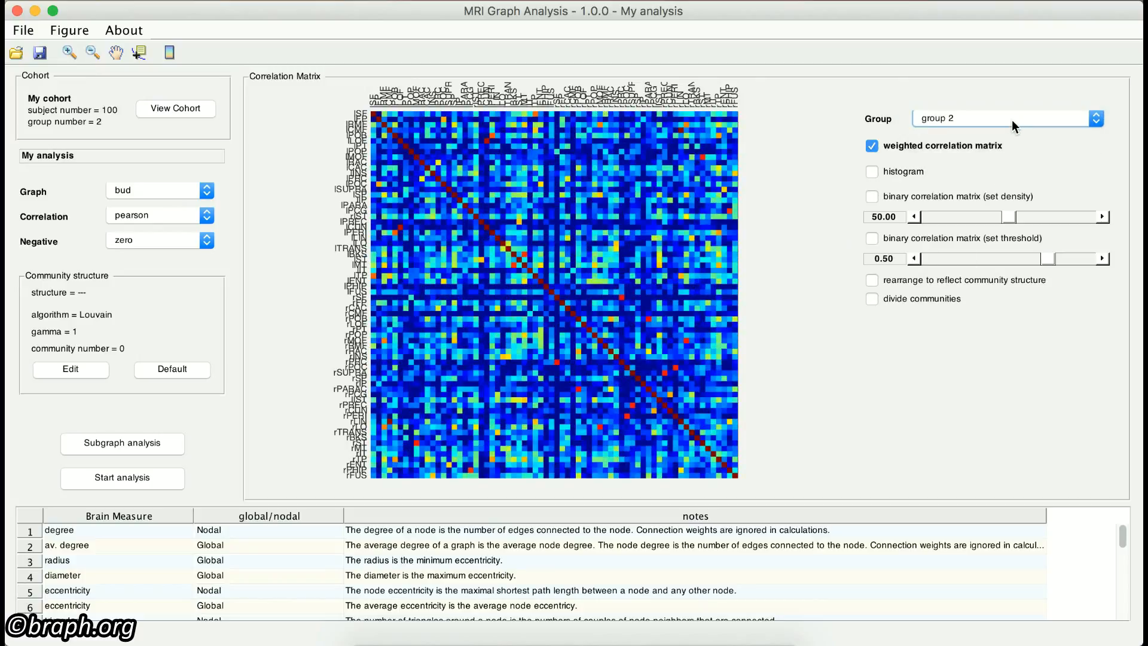
left_click(1012, 119)
left_click(1008, 110)
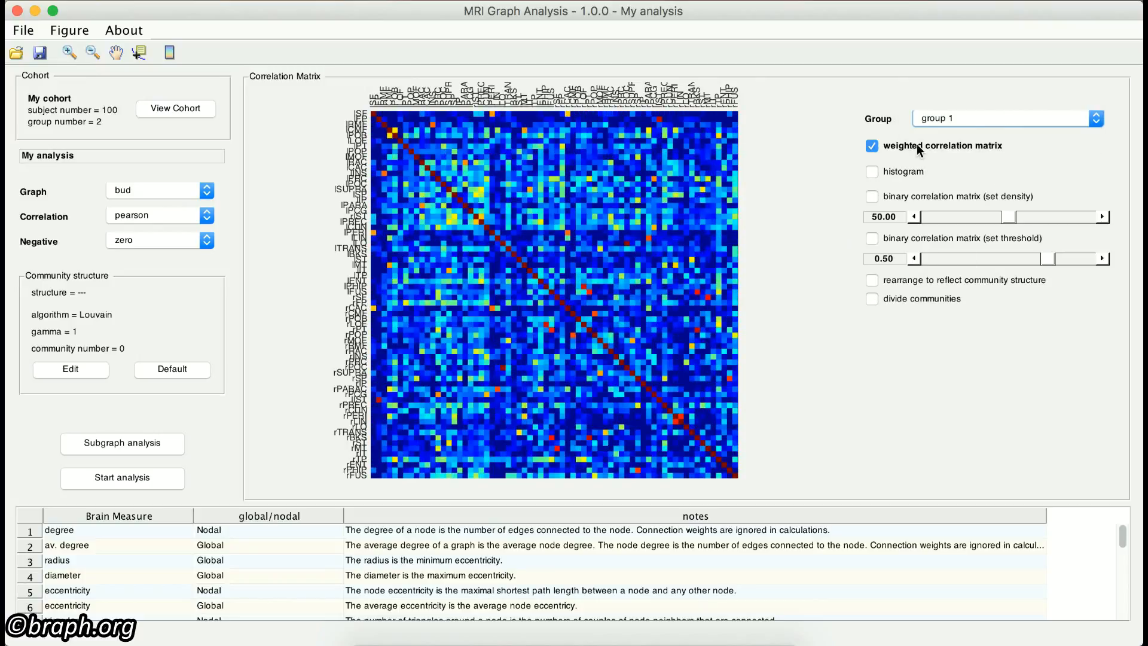
Step: View group 1's correlation coefficients as a histogram and as a binary correlation matrix set by density
left_click(904, 147)
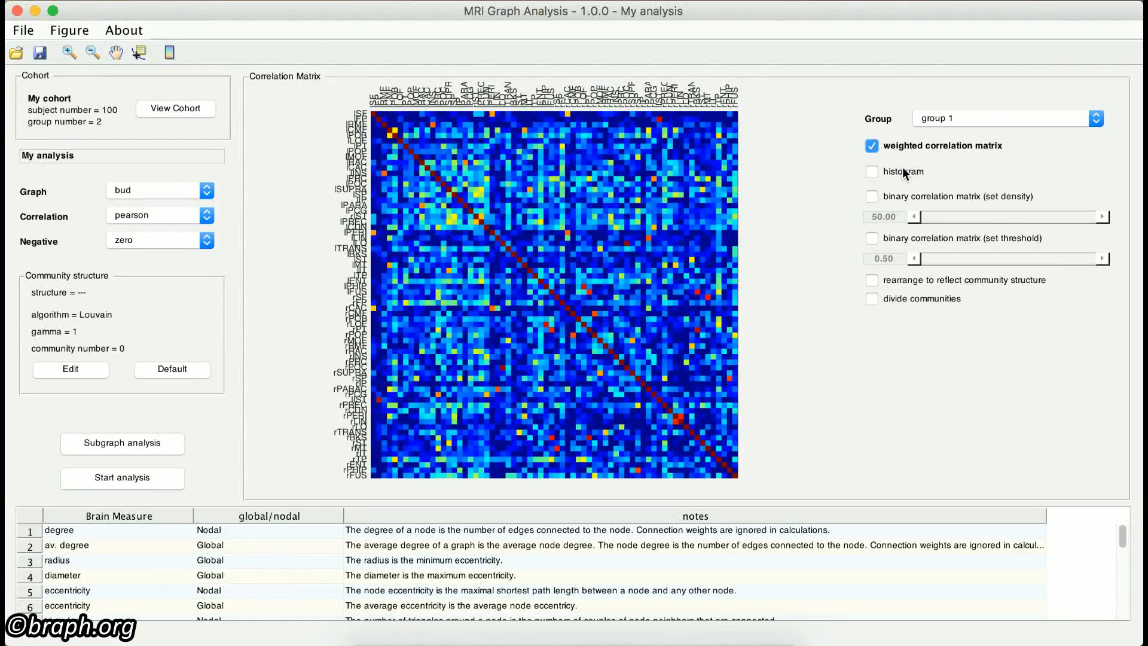
left_click(902, 170)
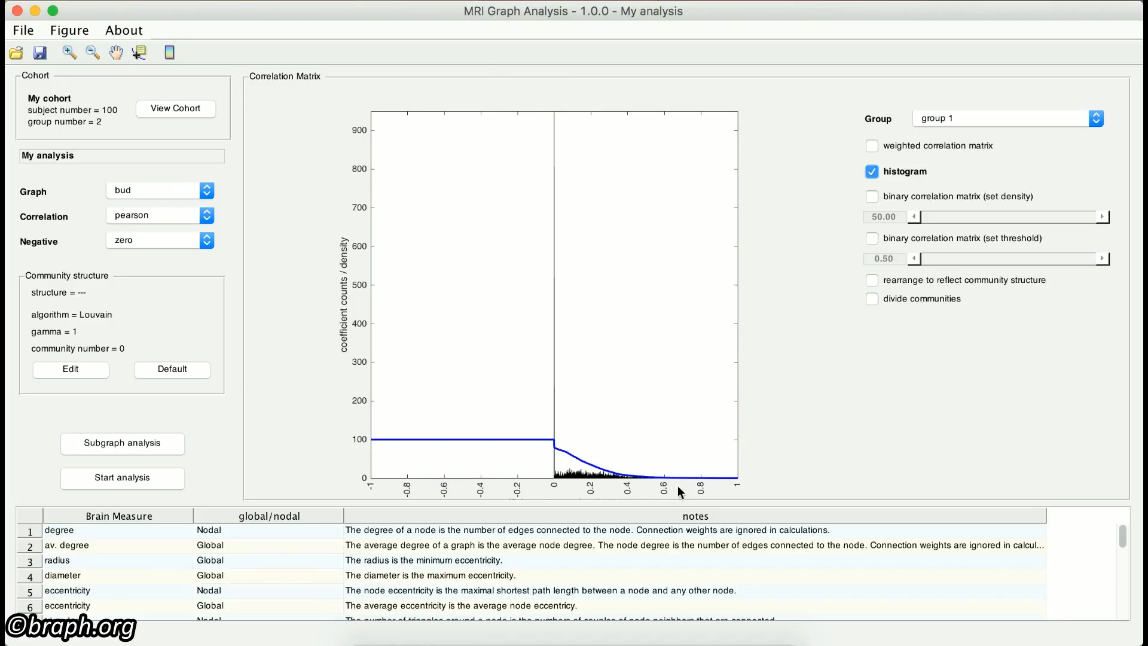
left_click(887, 194)
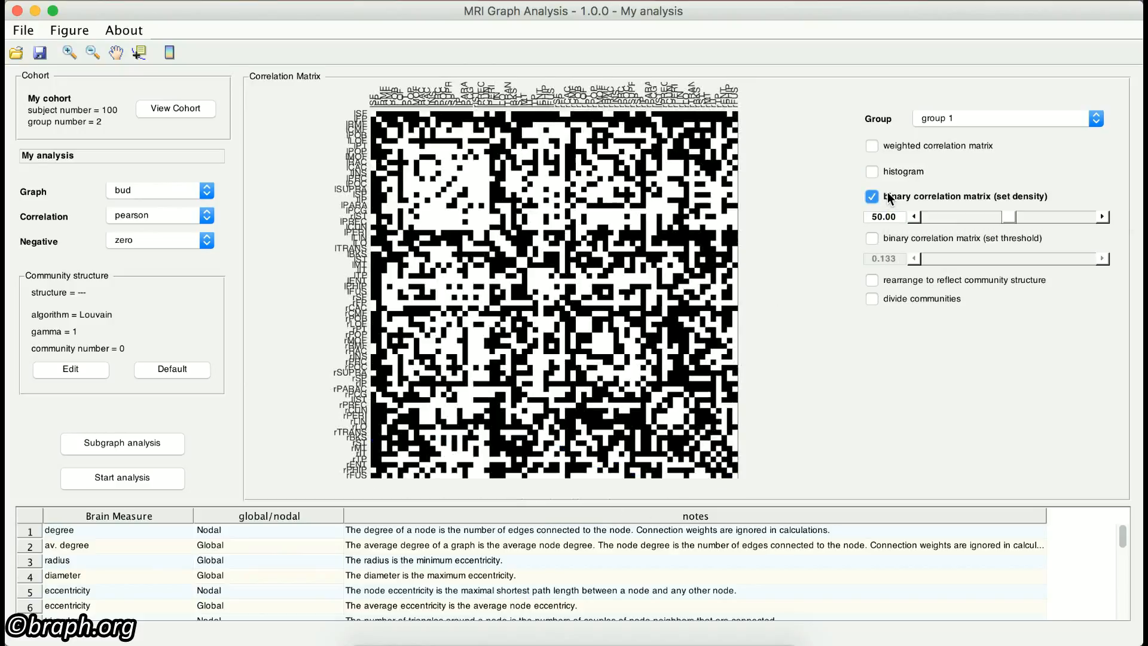
Step: Display the binary correlation matrix set by threshold and raise the threshold to 0.229
left_click(899, 241)
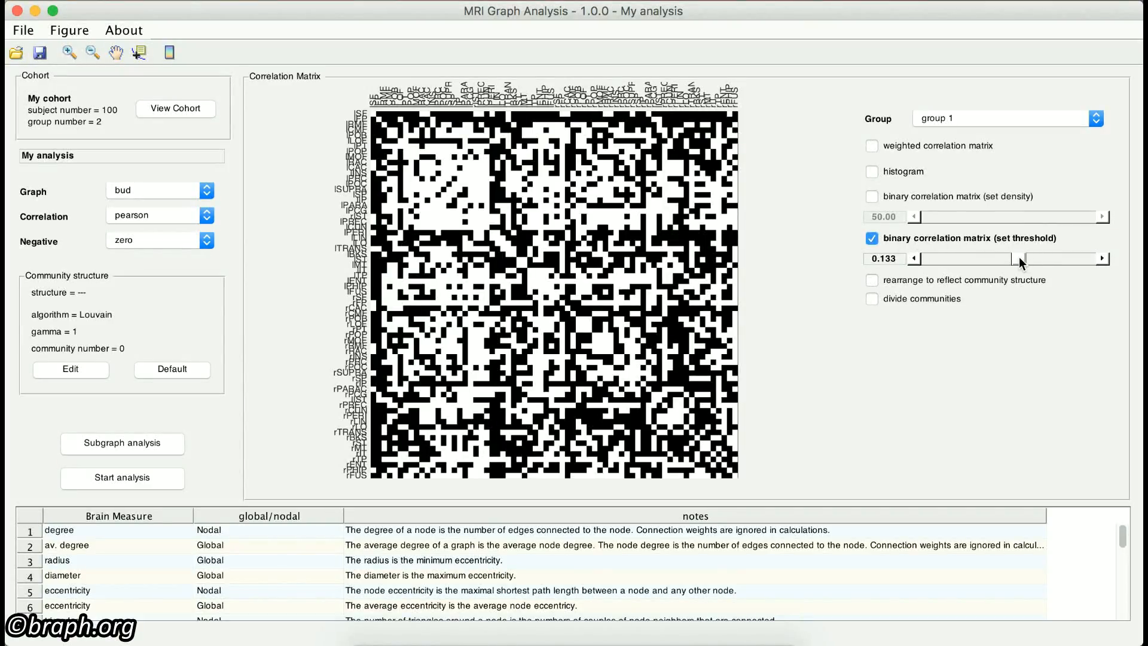
left_click_drag(1023, 259, 1025, 259)
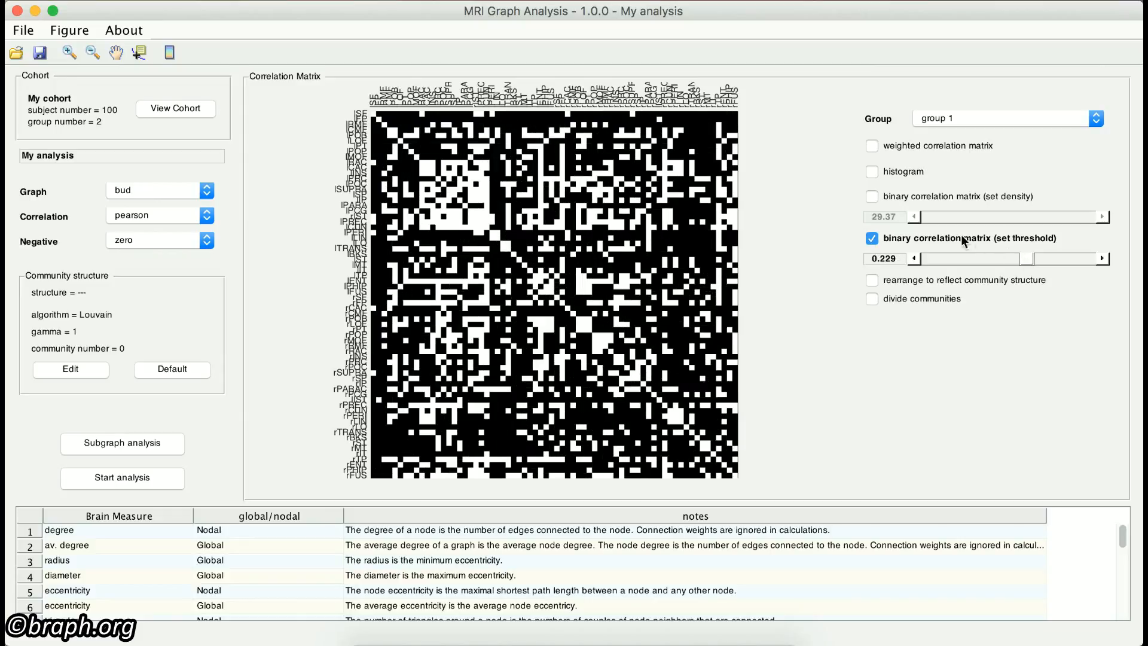
Step: Switch the binary correlation matrix back to density control and set the density to 50
left_click(916, 197)
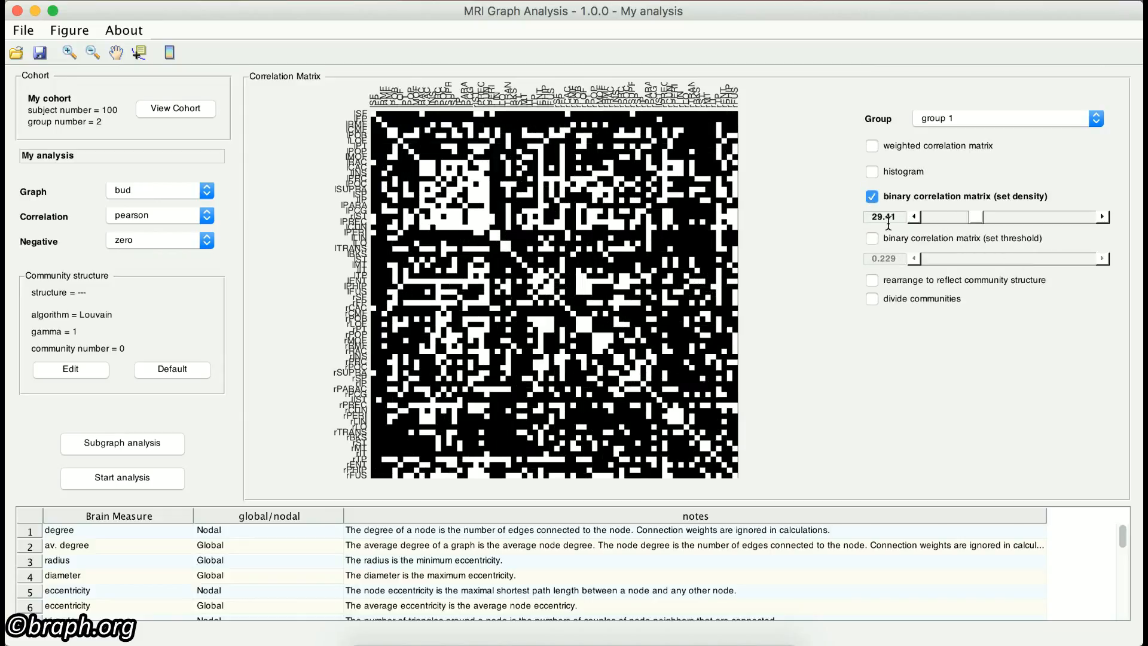
double_click(890, 216)
type("50")
key("Return")
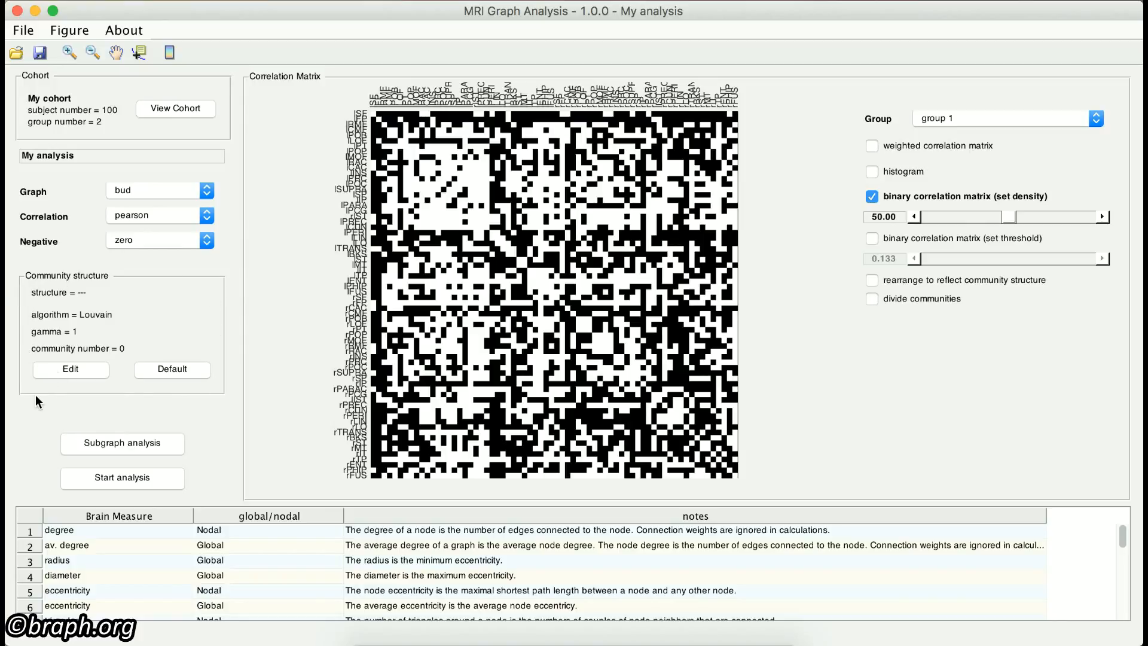
Step: Apply the default community structure to the analysis and open it for editing
left_click(179, 373)
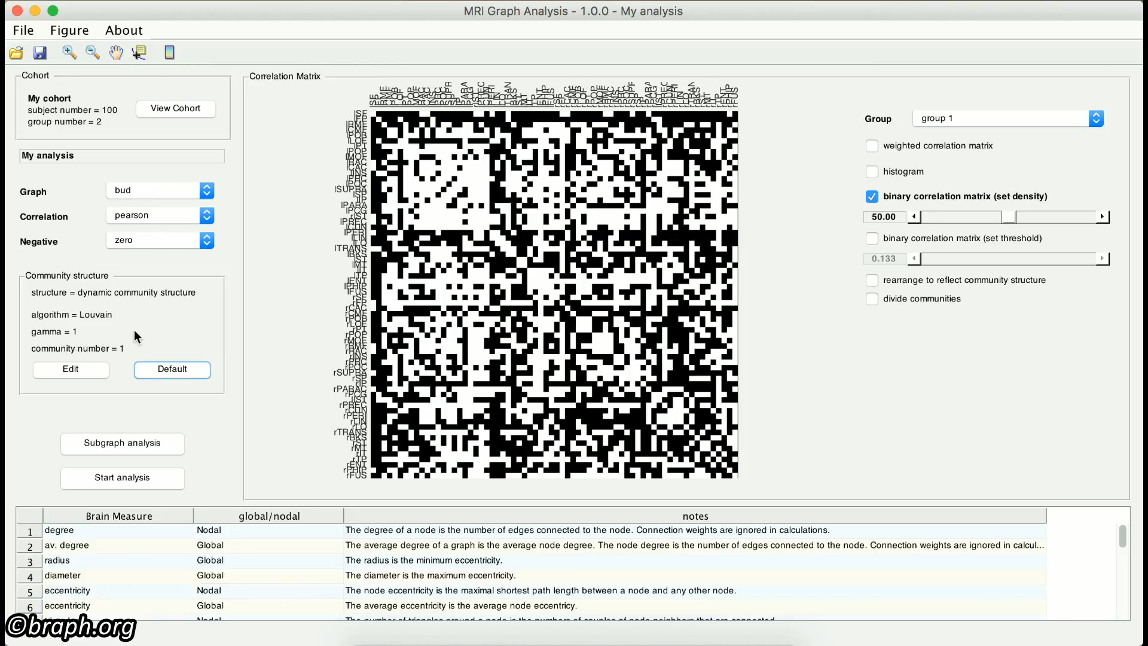
left_click(66, 374)
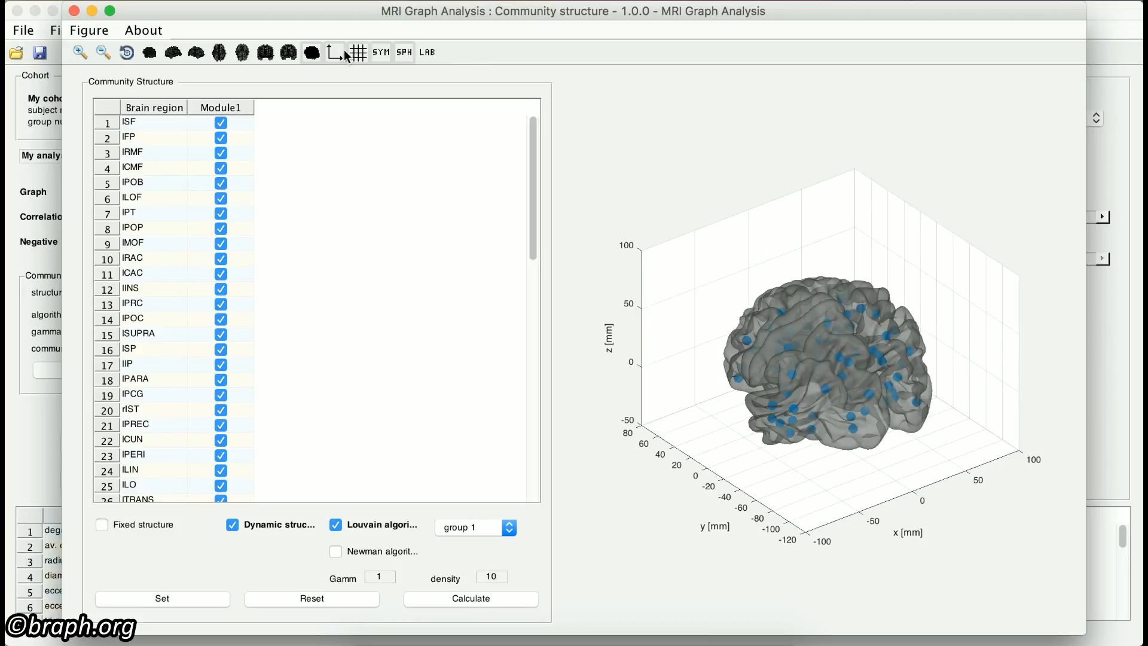
Step: View the brain from below and increase the transparency of the brain surface in the brain settings
left_click(242, 53)
right_click(787, 290)
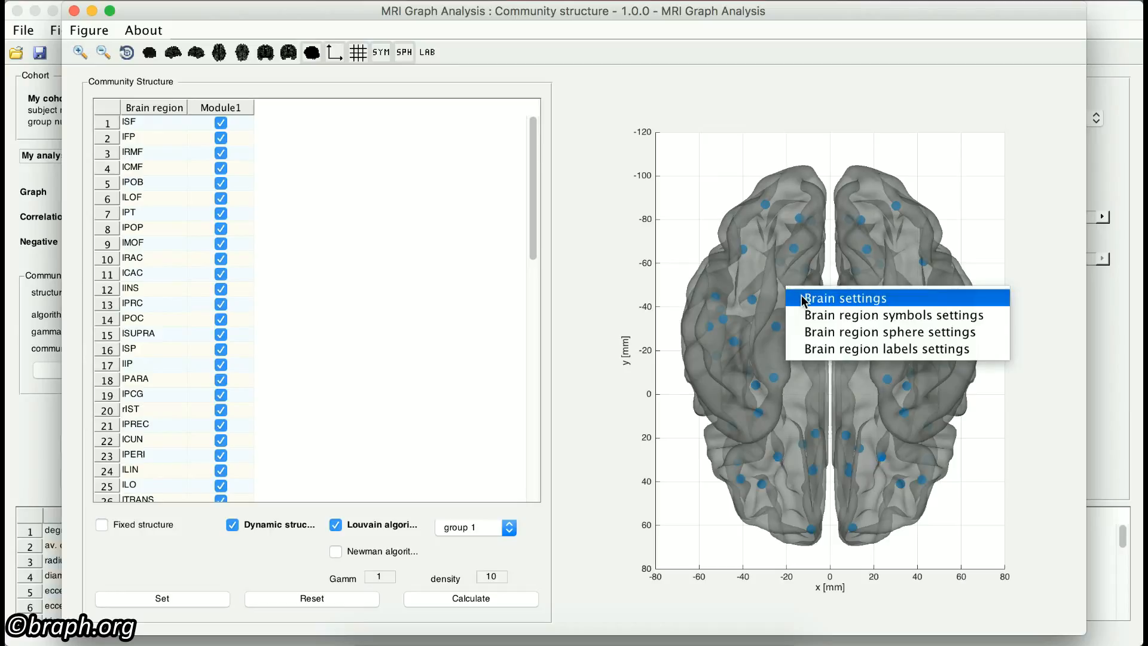
left_click(801, 297)
left_click(957, 228)
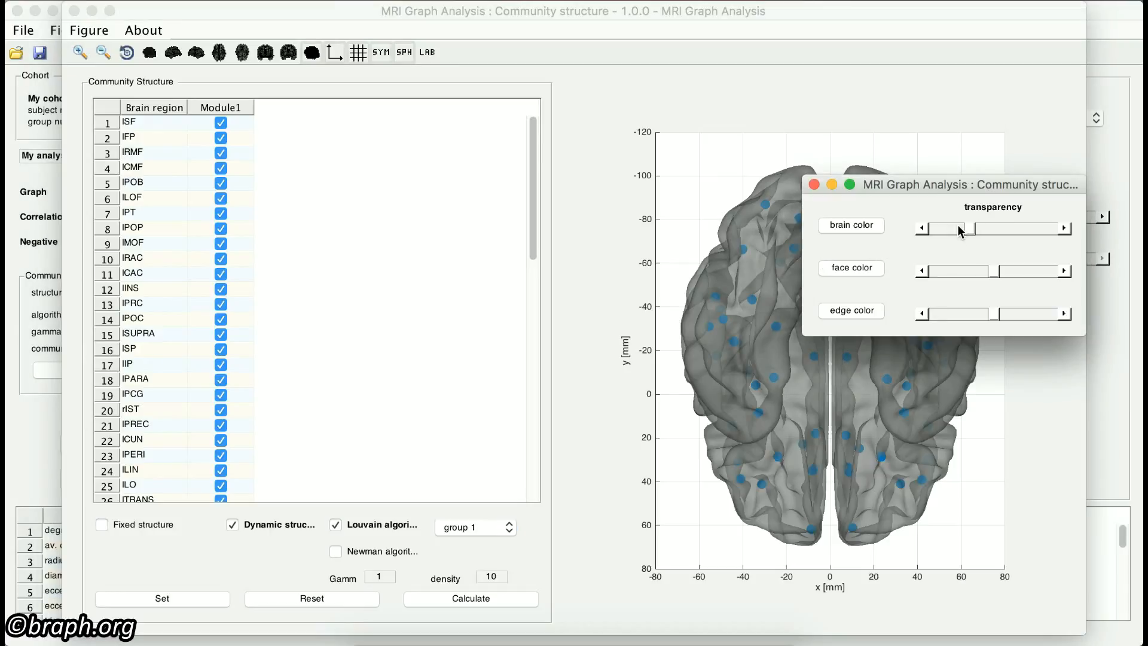
left_click(813, 184)
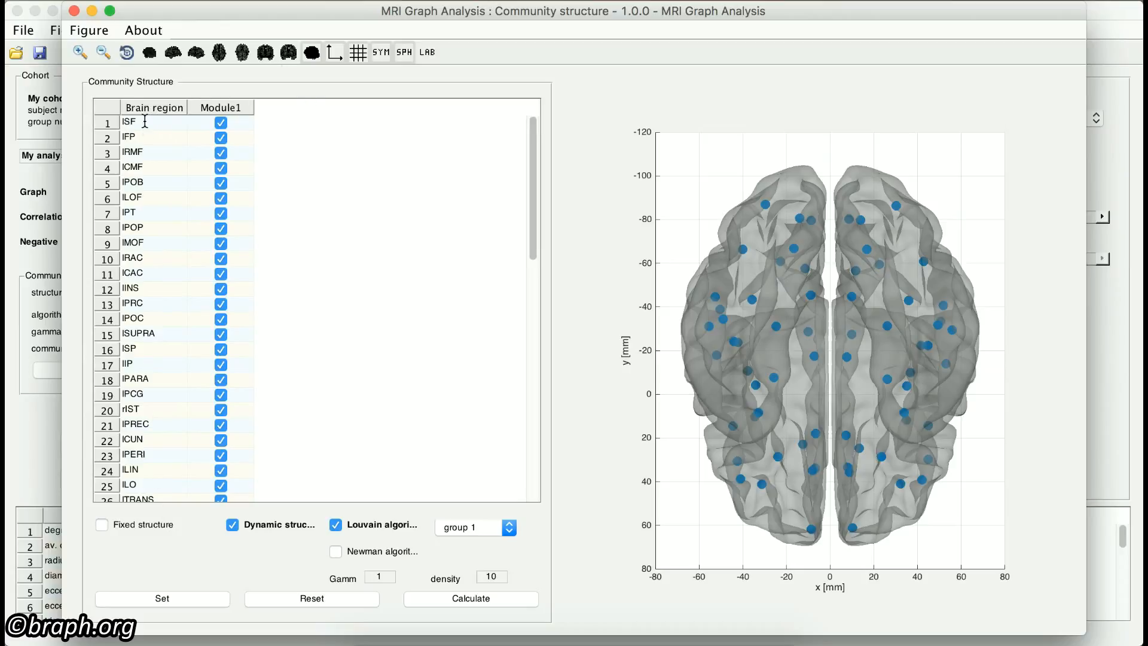
Step: Switch to a fixed structure and move regions lSF, lFP and lRMF into new modules 2, 3 and 4
double_click(148, 137)
left_click(221, 124)
left_click(221, 138)
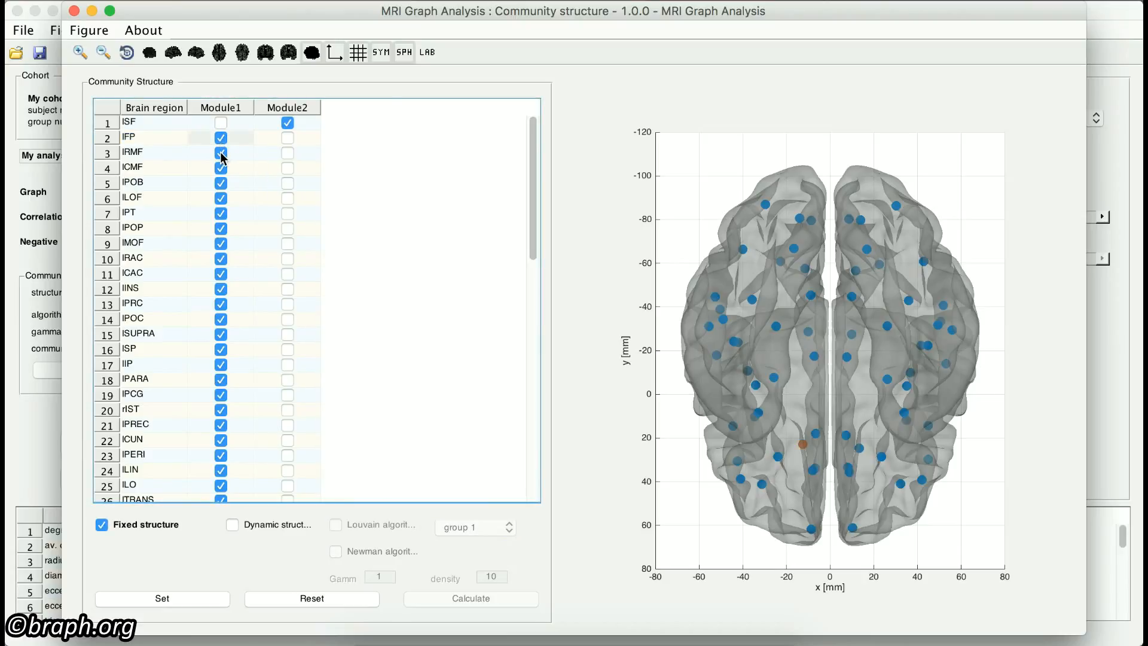
left_click(221, 153)
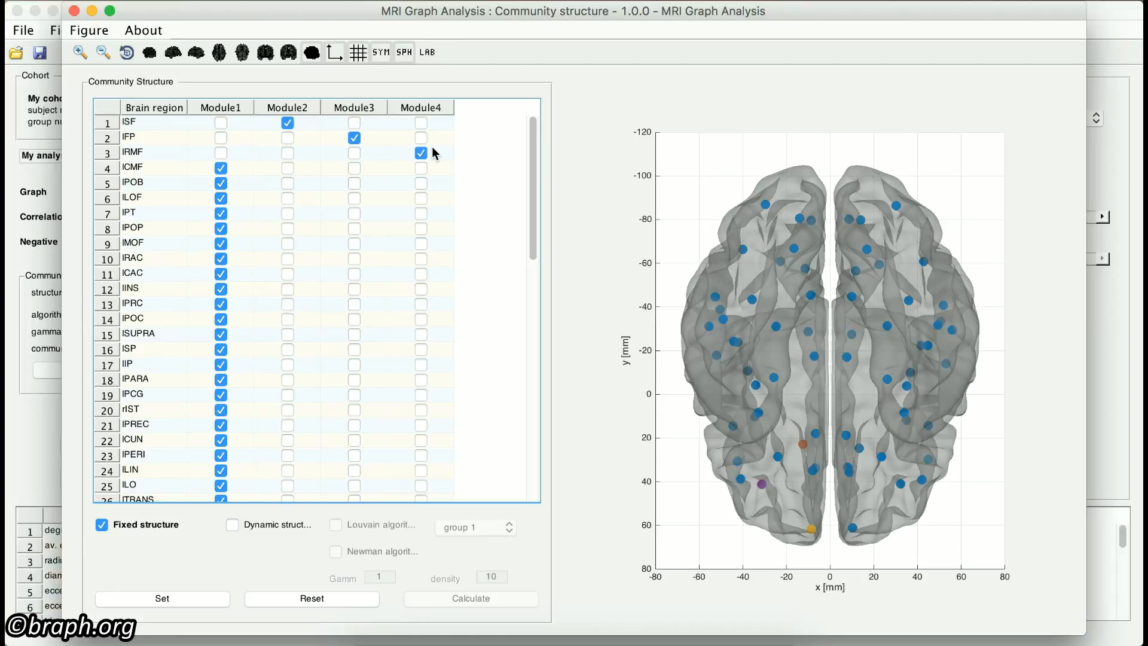
Step: Assign regions lPOB, lLOF and lPT to Module3 and region lPOP to Module2
left_click(356, 184)
left_click(355, 199)
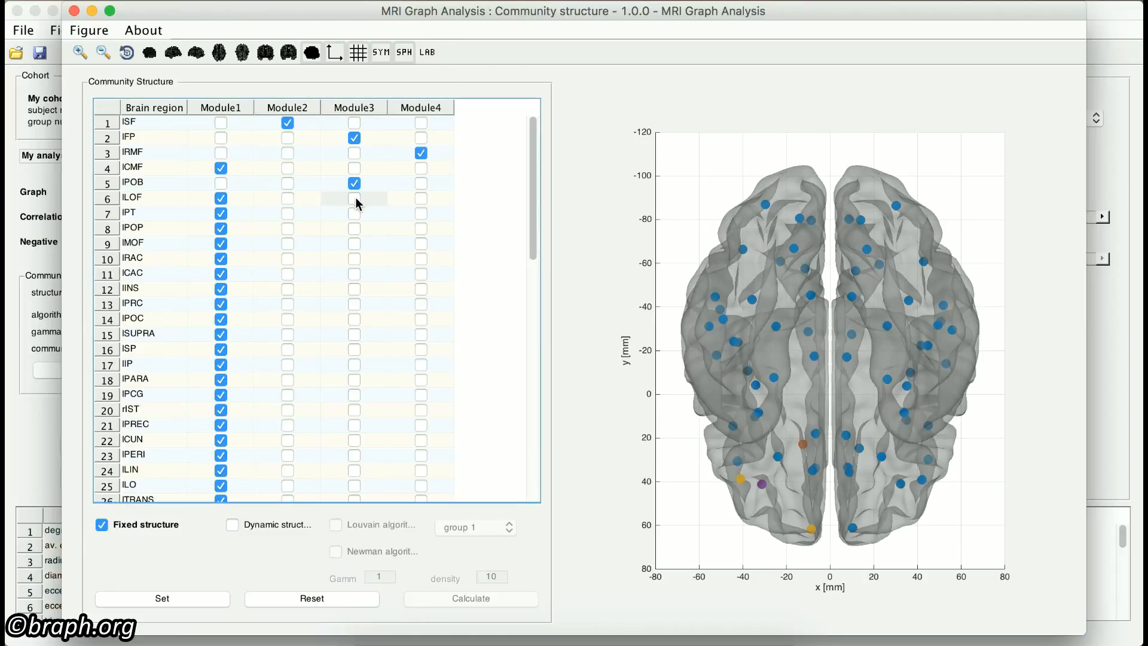
left_click(288, 229)
left_click(286, 213)
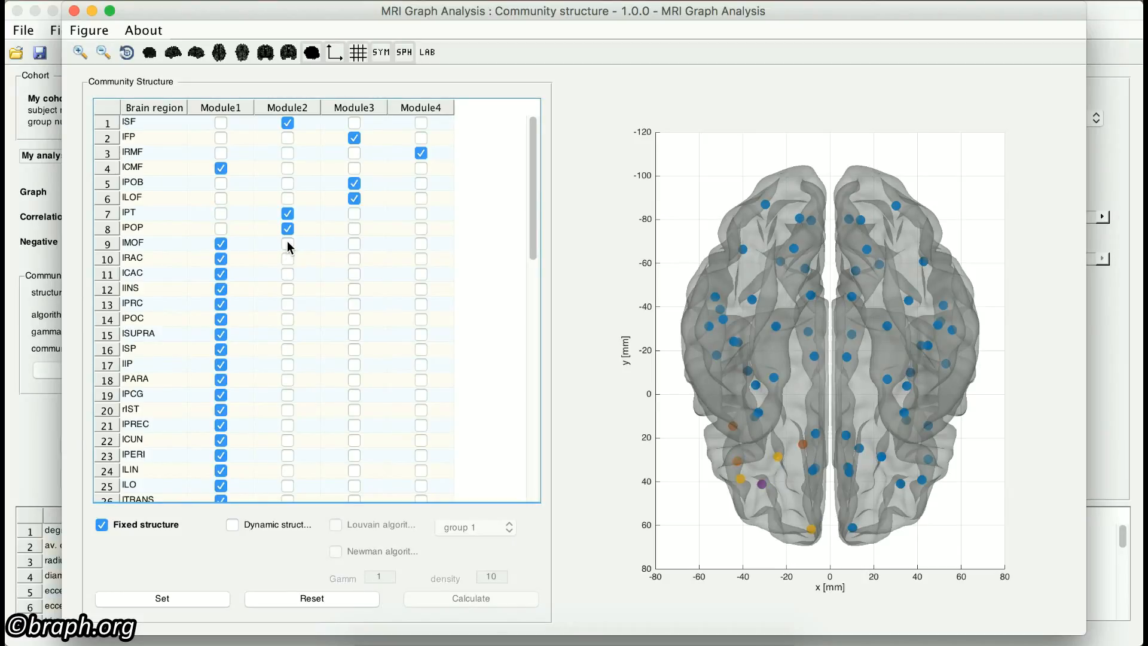
left_click(354, 213)
Step: Switch from the fixed to the dynamic structure, trying the Newman algorithm before returning to the Louvain algorithm
left_click(102, 525)
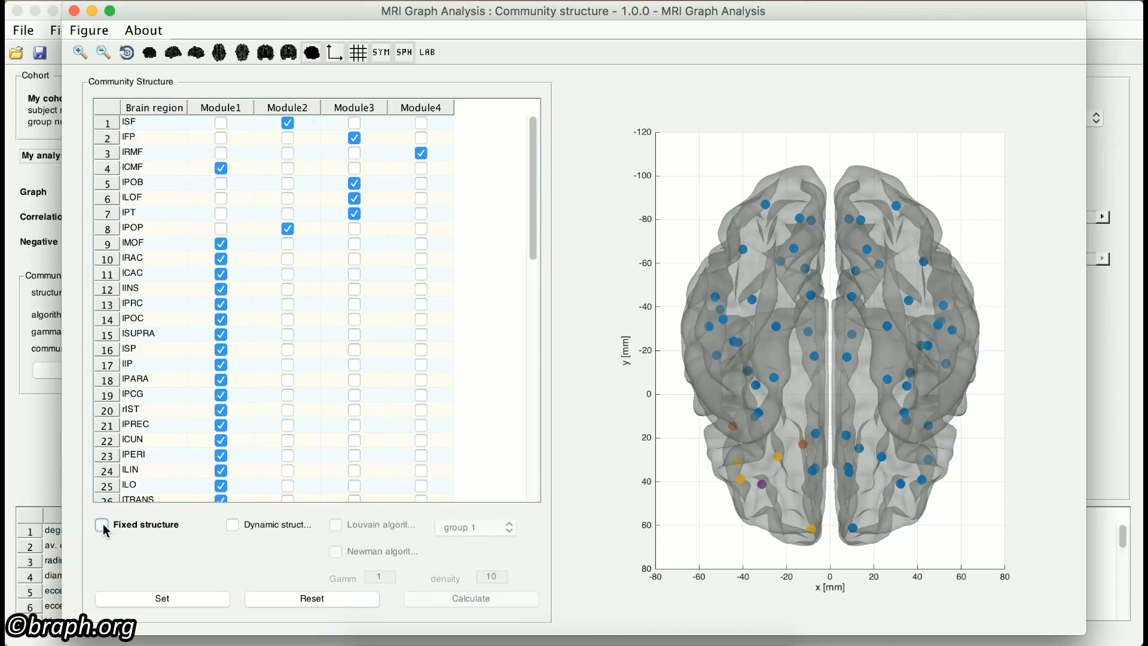
left_click(236, 526)
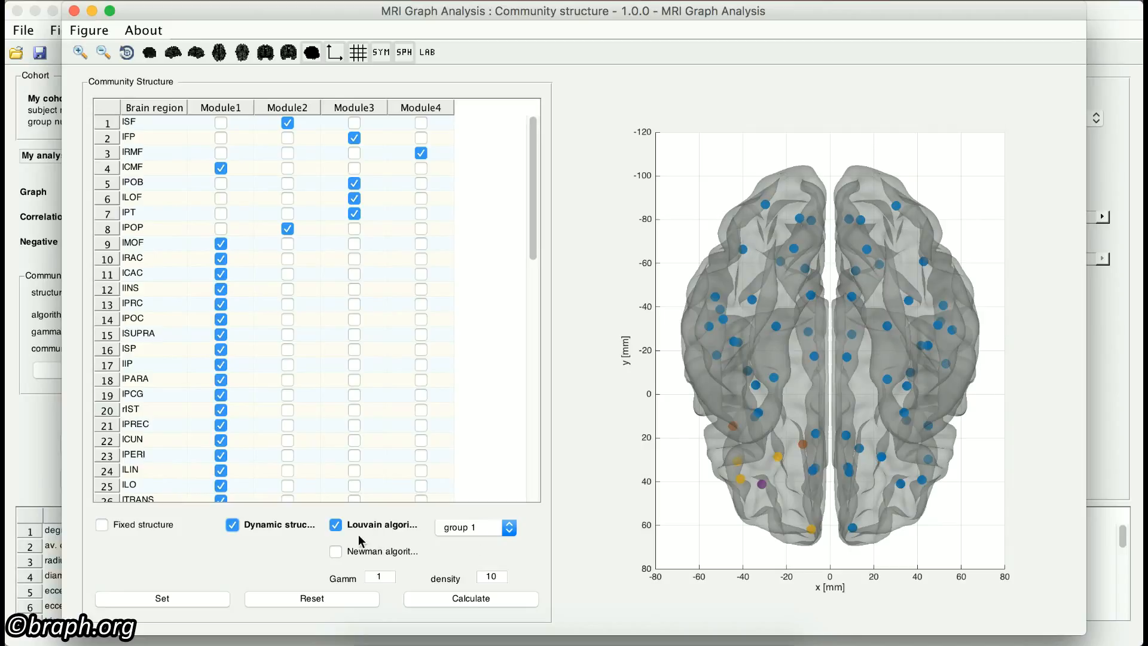
left_click(336, 551)
left_click(336, 525)
Step: Set gamma to 1.01 and density to 50 for the Louvain algorithm
left_click(376, 576)
type("1.01")
key("Return")
left_click(486, 577)
key("Return")
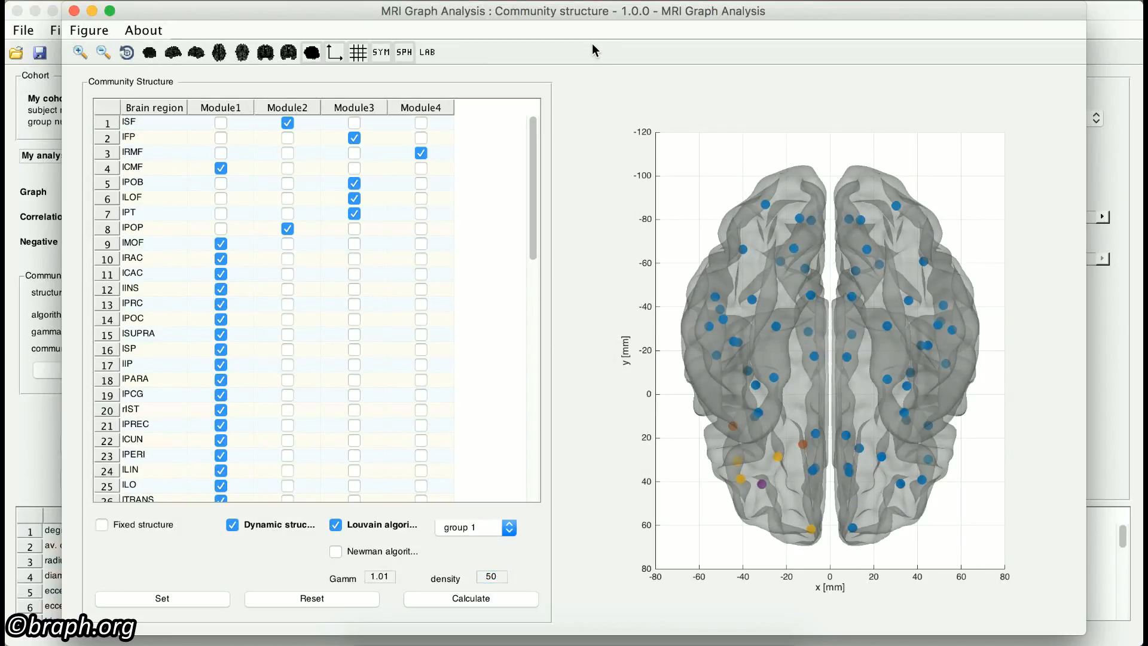
Step: Try group 2, return to group 1, and calculate the community structure for group 1
left_click(509, 527)
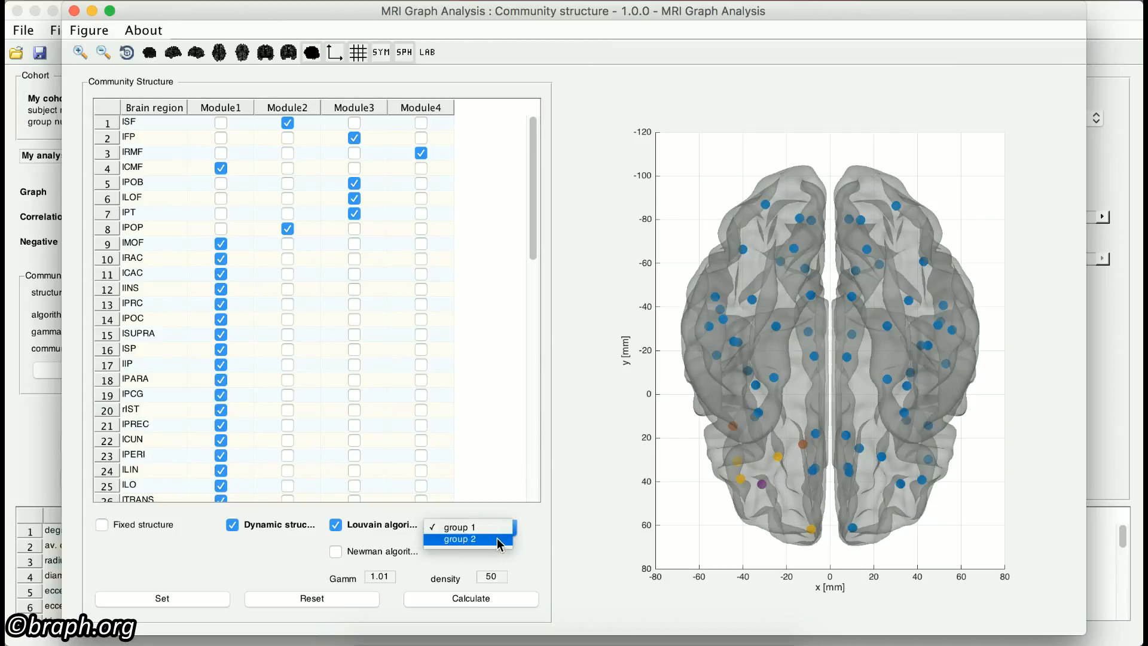
left_click(497, 538)
left_click(497, 532)
left_click(493, 517)
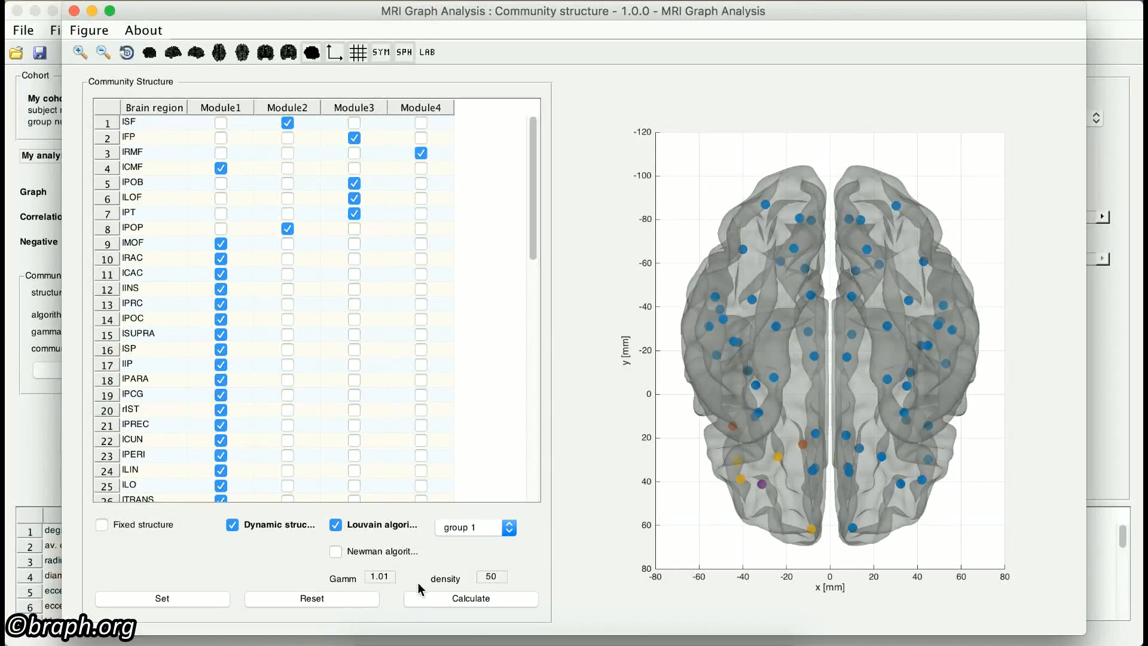
left_click(441, 604)
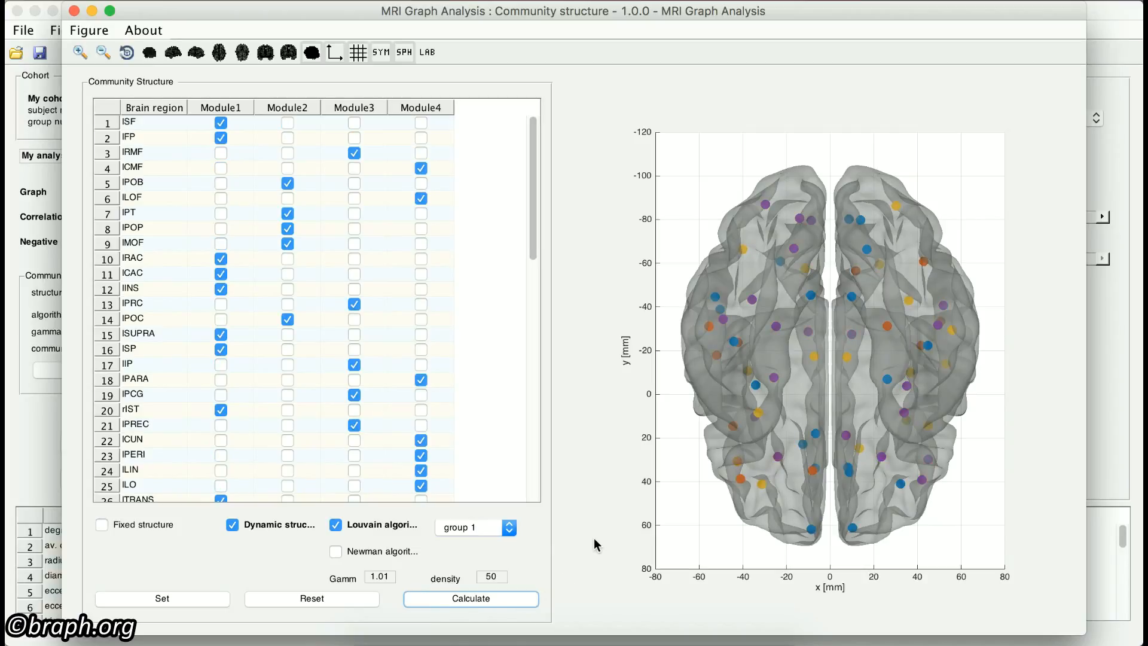
Step: Reset and apply the community structure, and recalculate the modules for group 1 with the Louvain algorithm
left_click(321, 602)
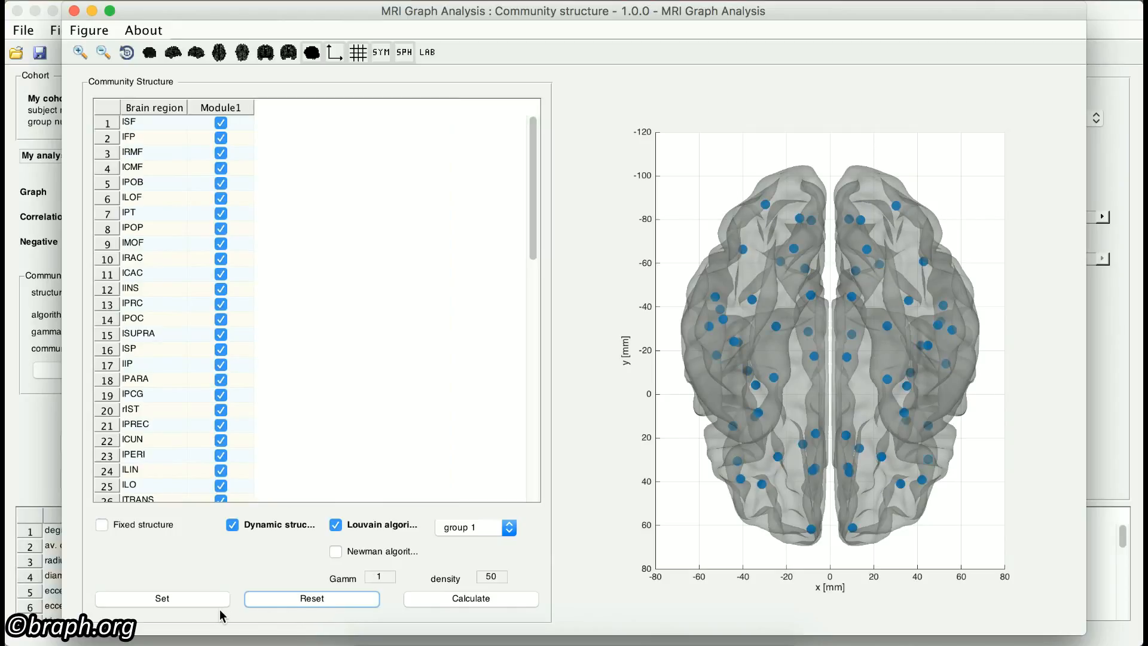
left_click(182, 602)
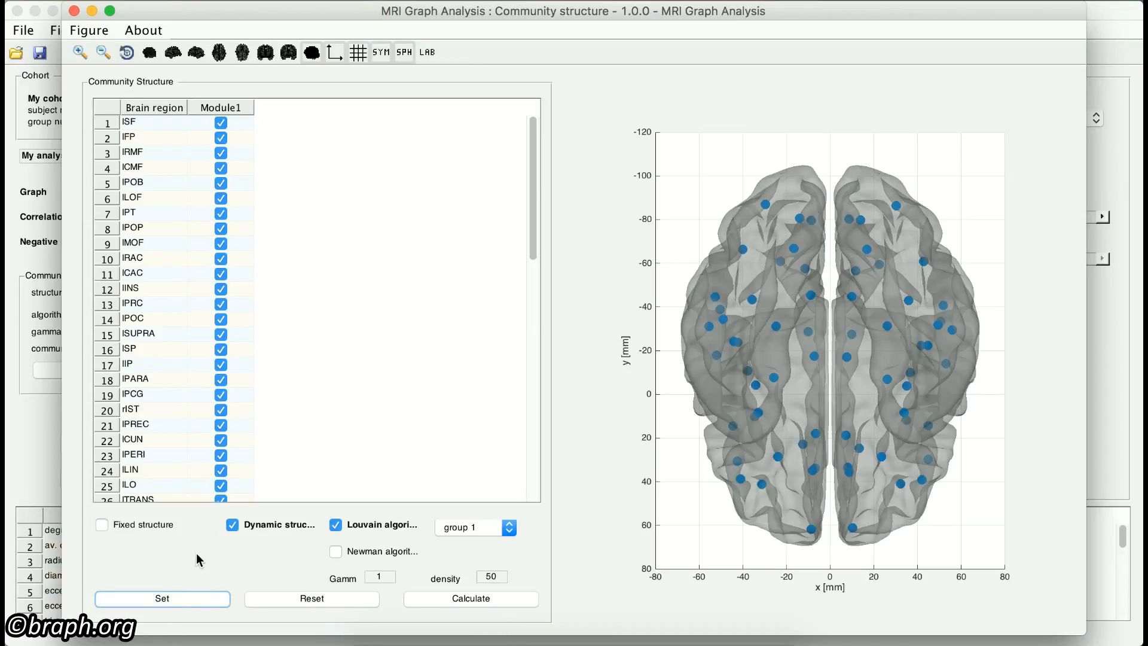
left_click(458, 534)
left_click(457, 536)
left_click(456, 531)
left_click(457, 518)
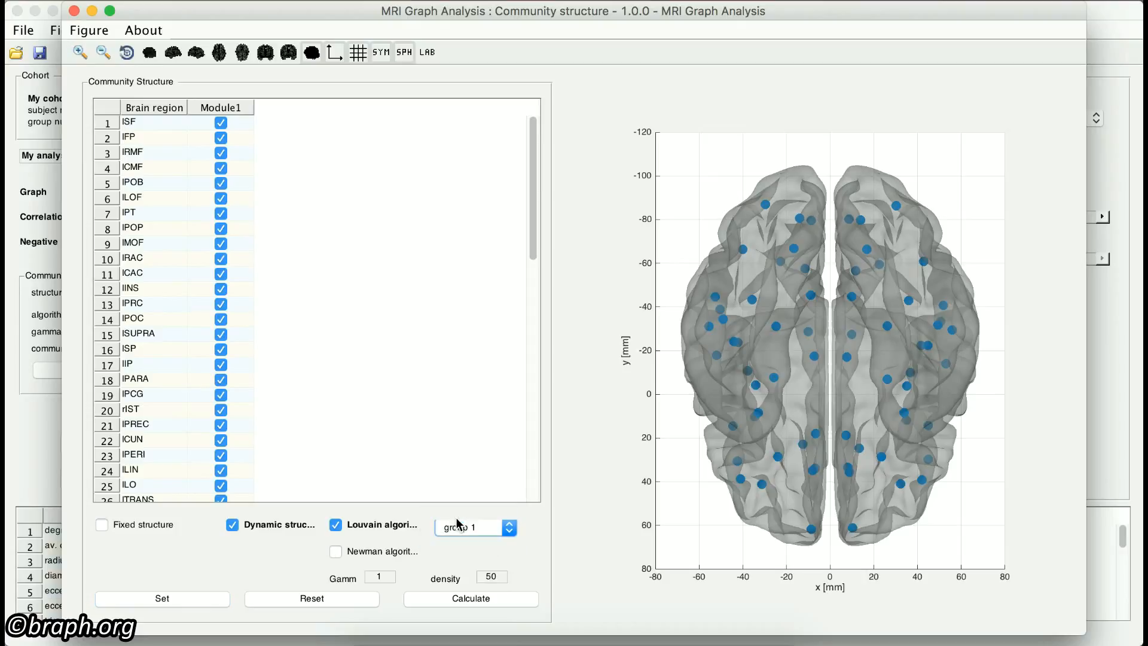
left_click(532, 544)
left_click(440, 598)
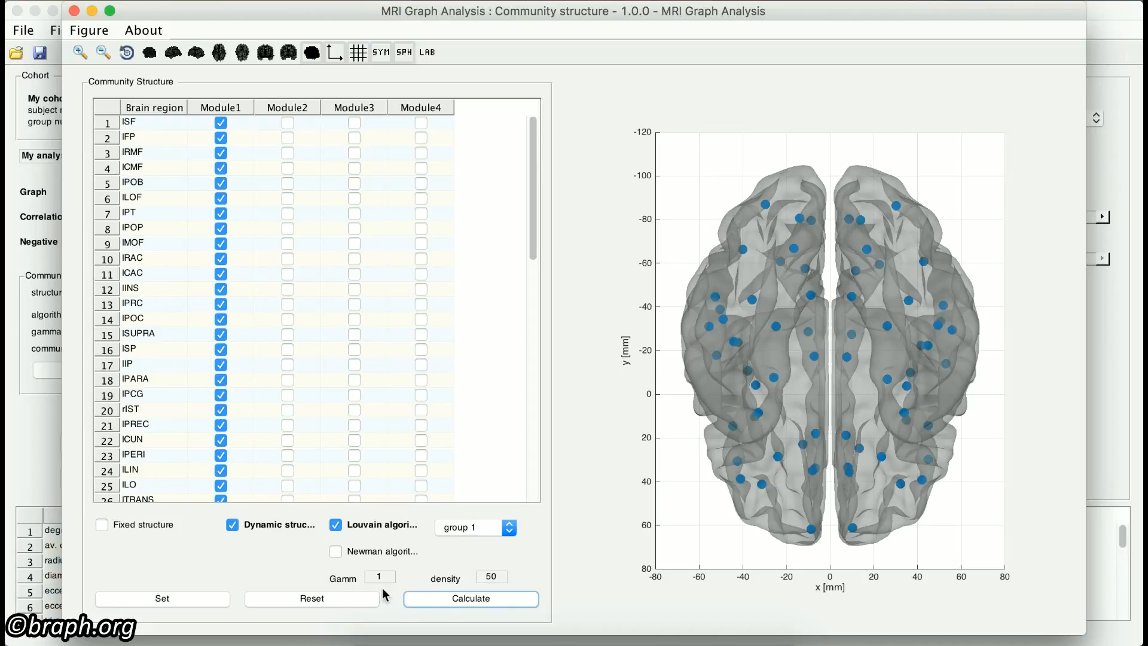
Step: Make the calculated modules a fixed structure, apply it to the analysis, and close the community structure editor
left_click(149, 525)
left_click(174, 601)
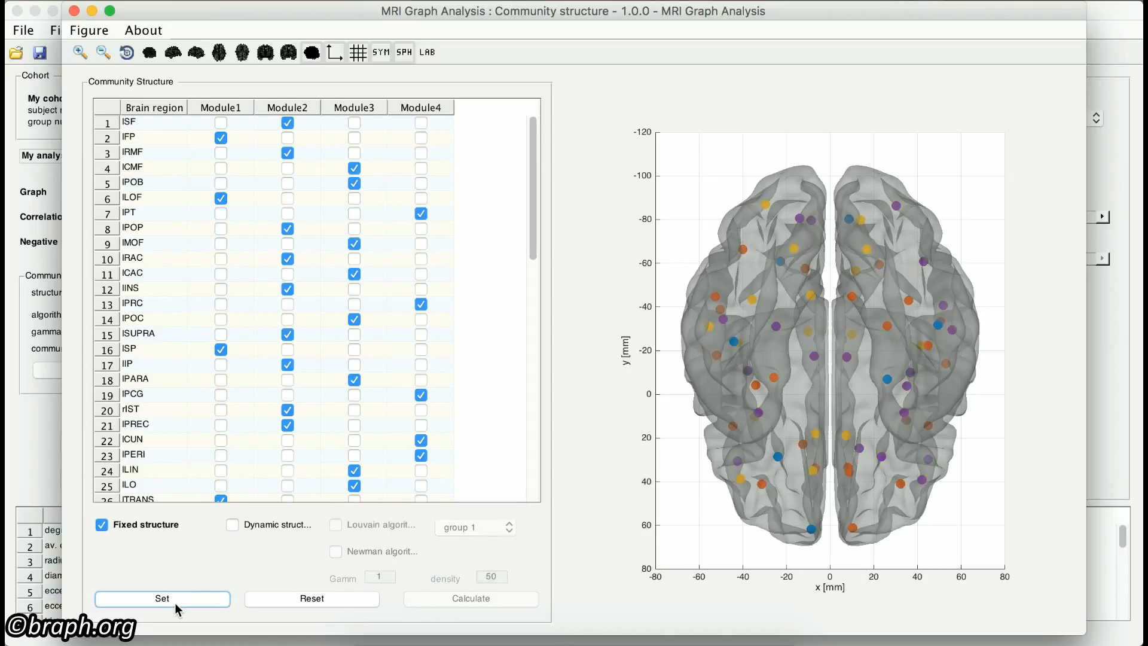
left_click(74, 11)
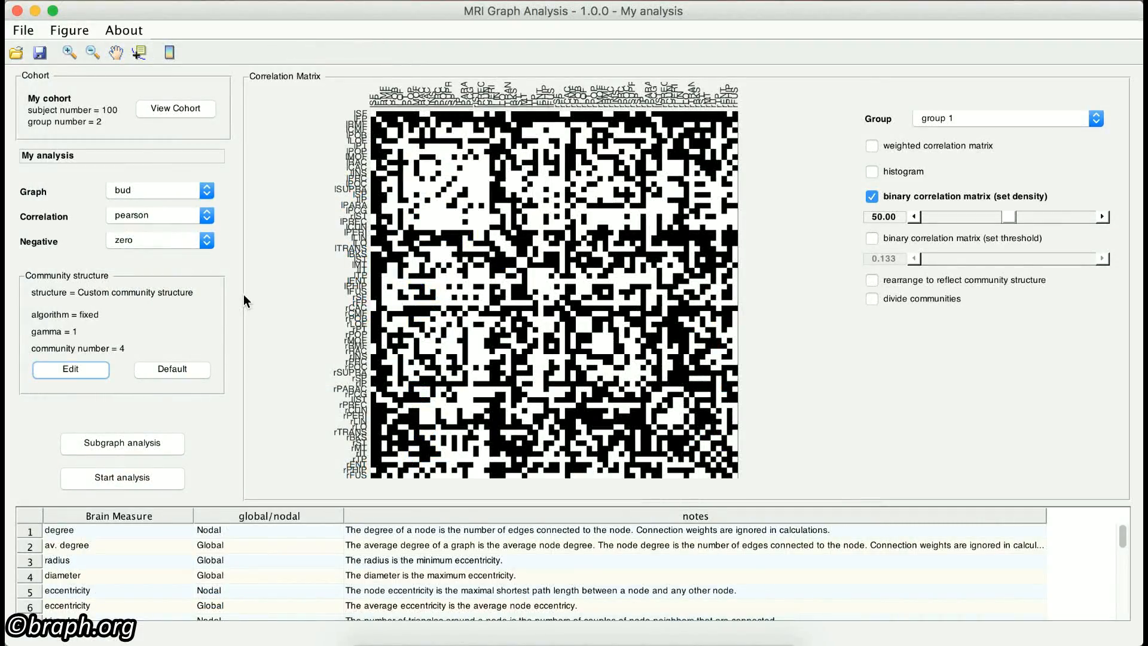
Step: Show the weighted correlation matrix rearranged to reflect the community structure, with the communities divided
left_click(872, 147)
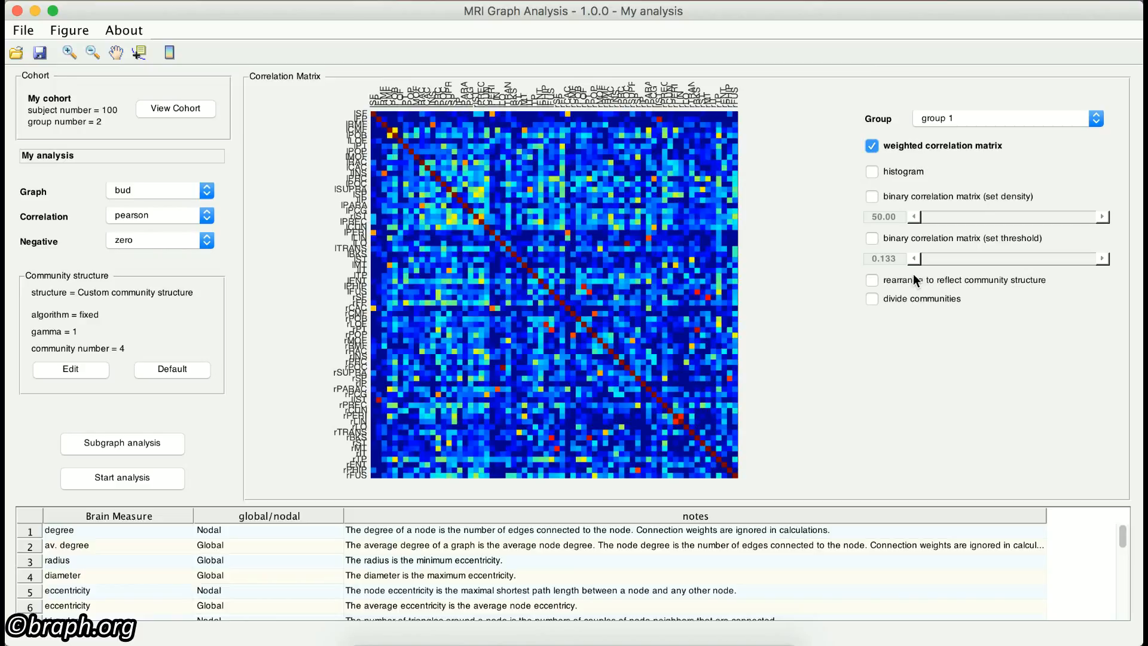
left_click(871, 279)
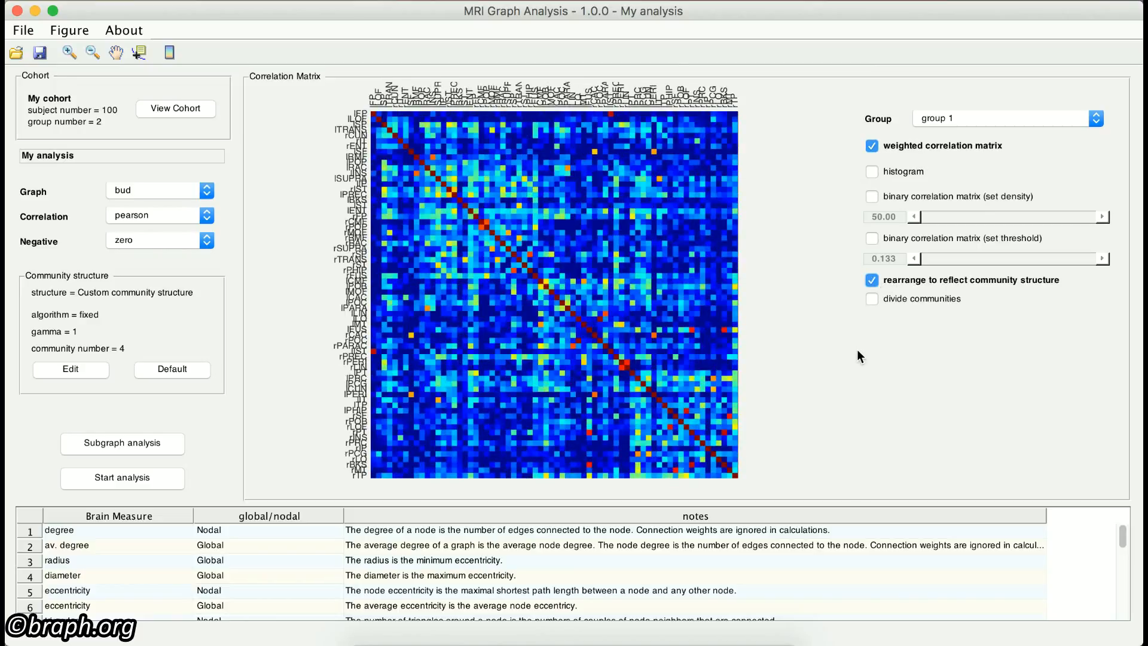
left_click(874, 302)
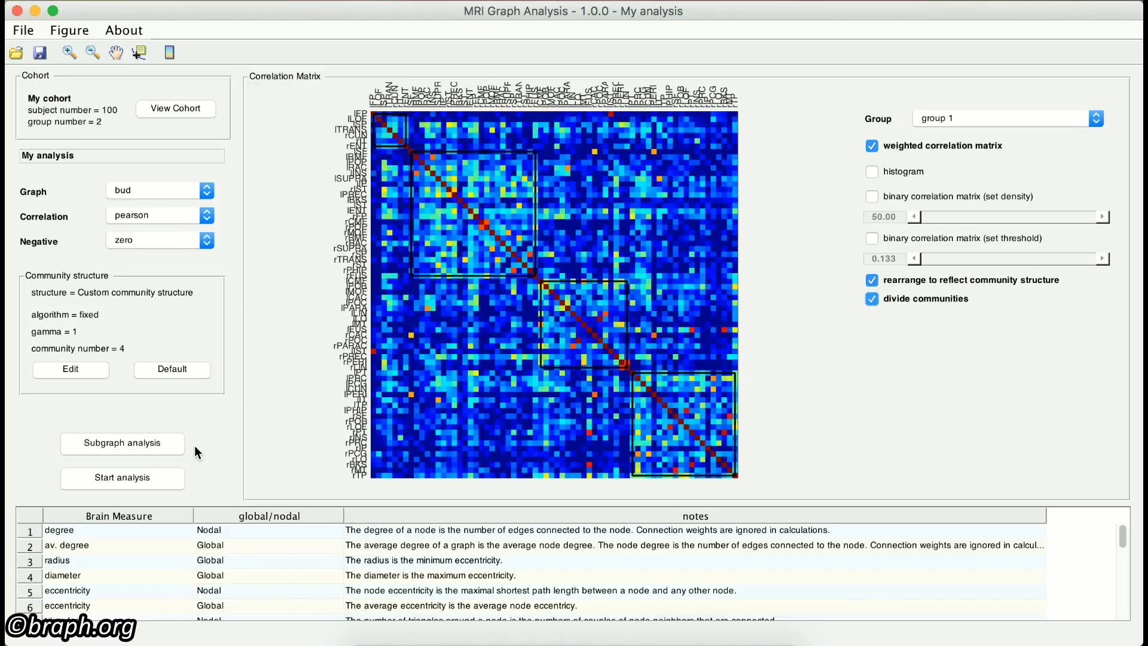
Step: Open the subgraph analysis and try adding region lRMF to the selected regions before deselecting it
left_click(145, 449)
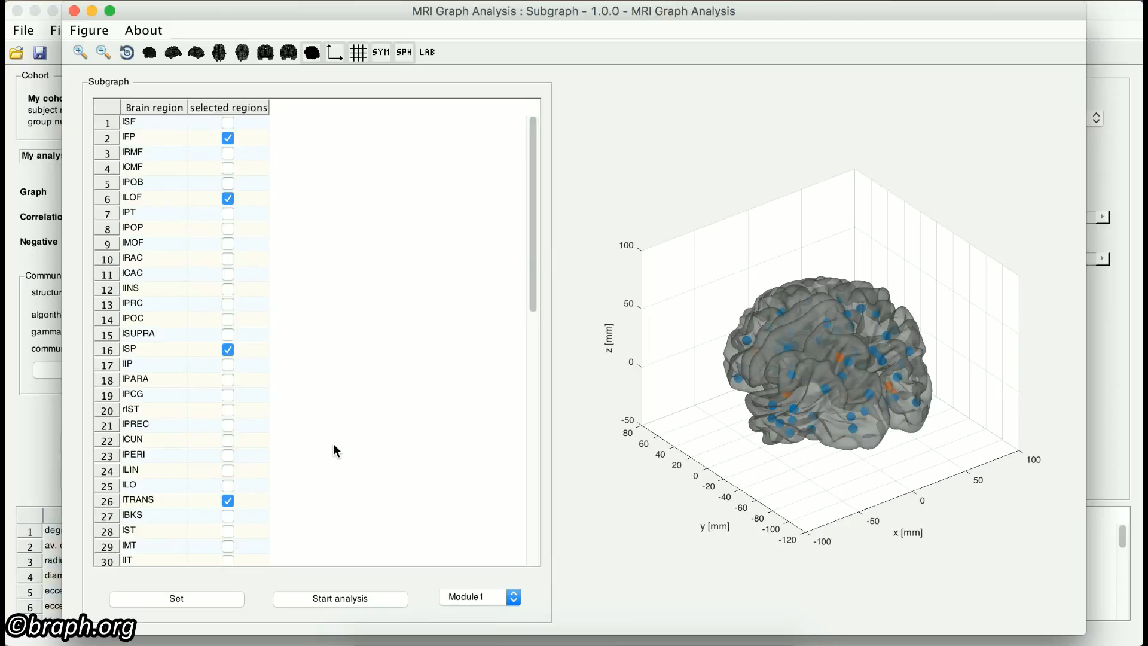
left_click(227, 156)
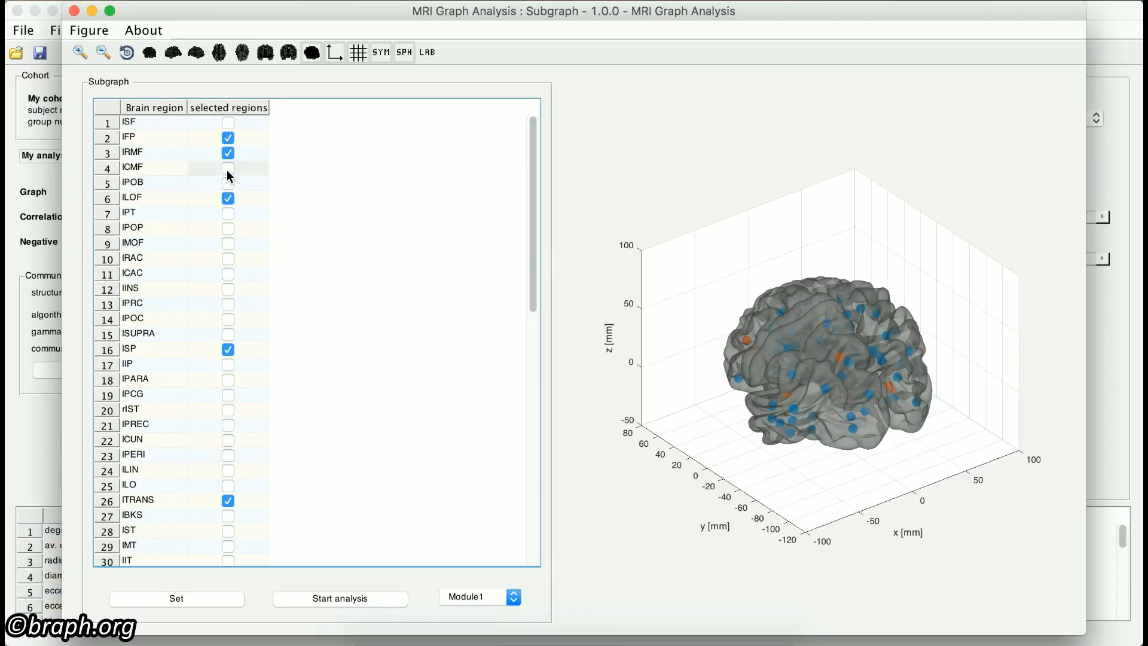
left_click(227, 170)
left_click(227, 154)
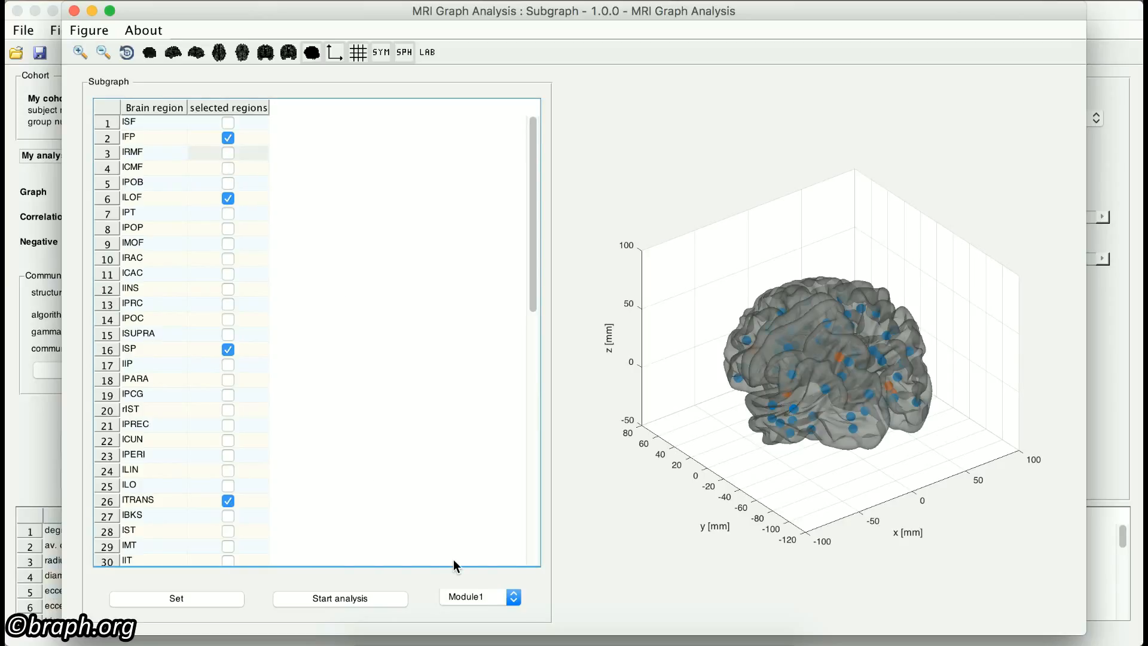
Step: Select the Module2 regions, set them as the subgraph, and start a graph analysis for it
left_click(479, 598)
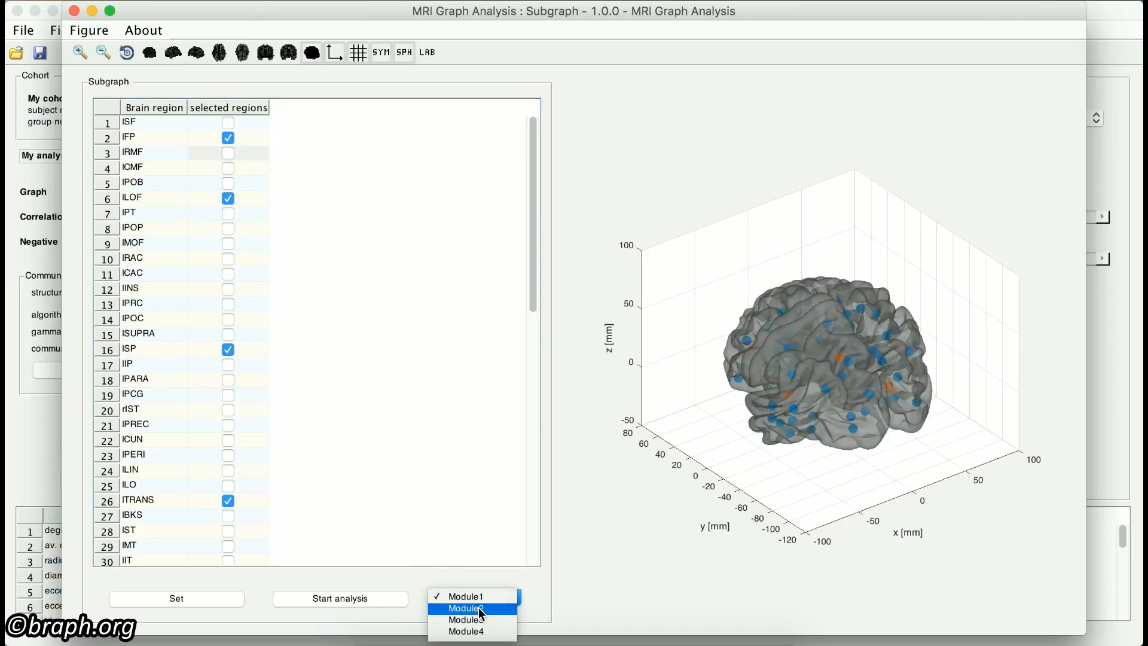
left_click(478, 607)
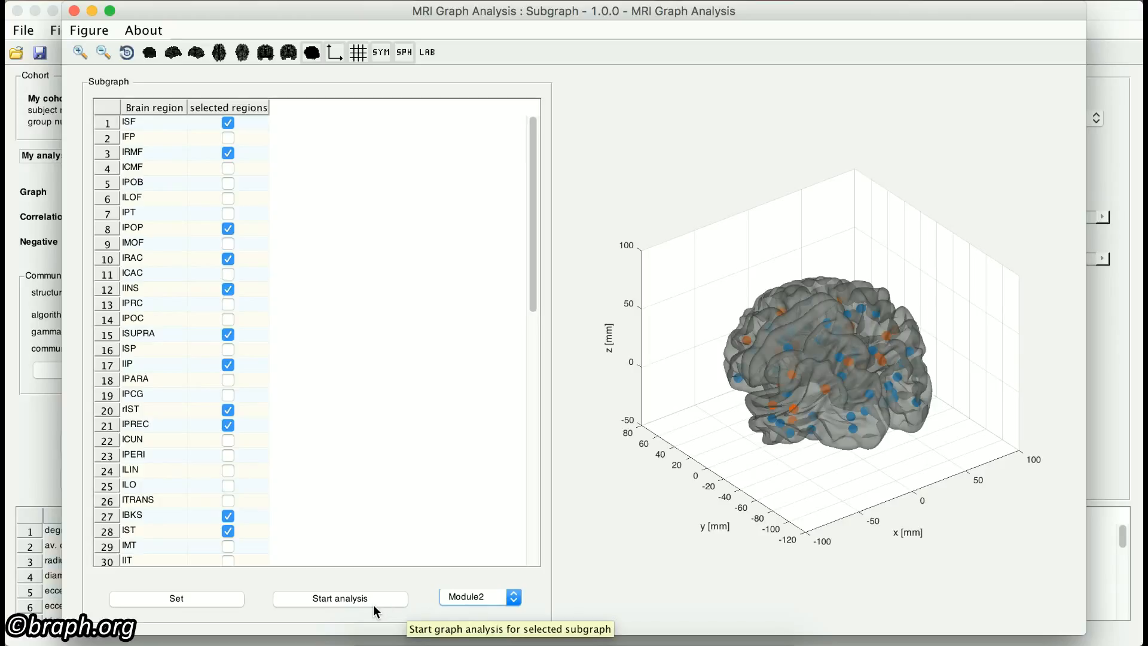
left_click(217, 602)
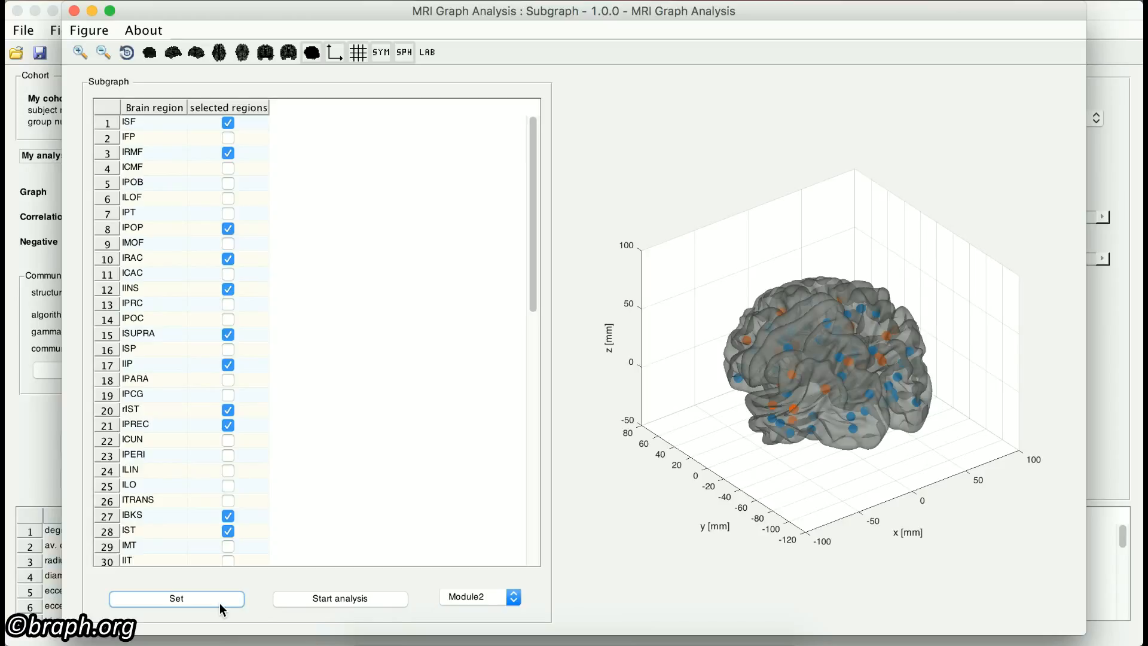
left_click(321, 599)
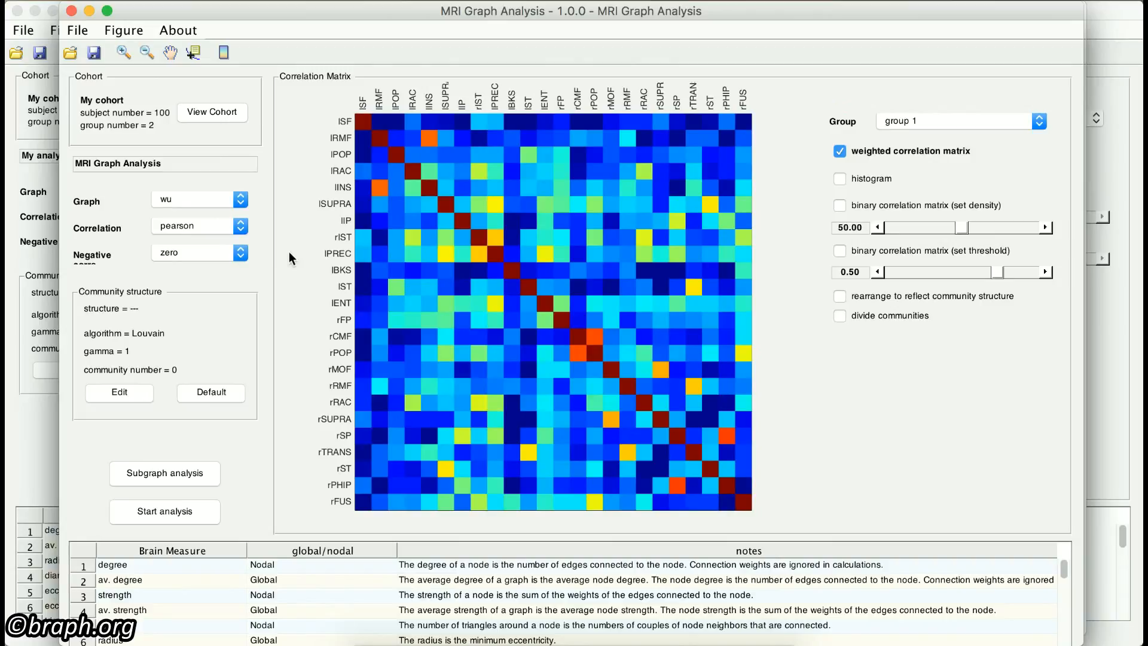
Step: Close the subgraph's new graph analysis and the subgraph window to return to the main analysis
left_click(72, 11)
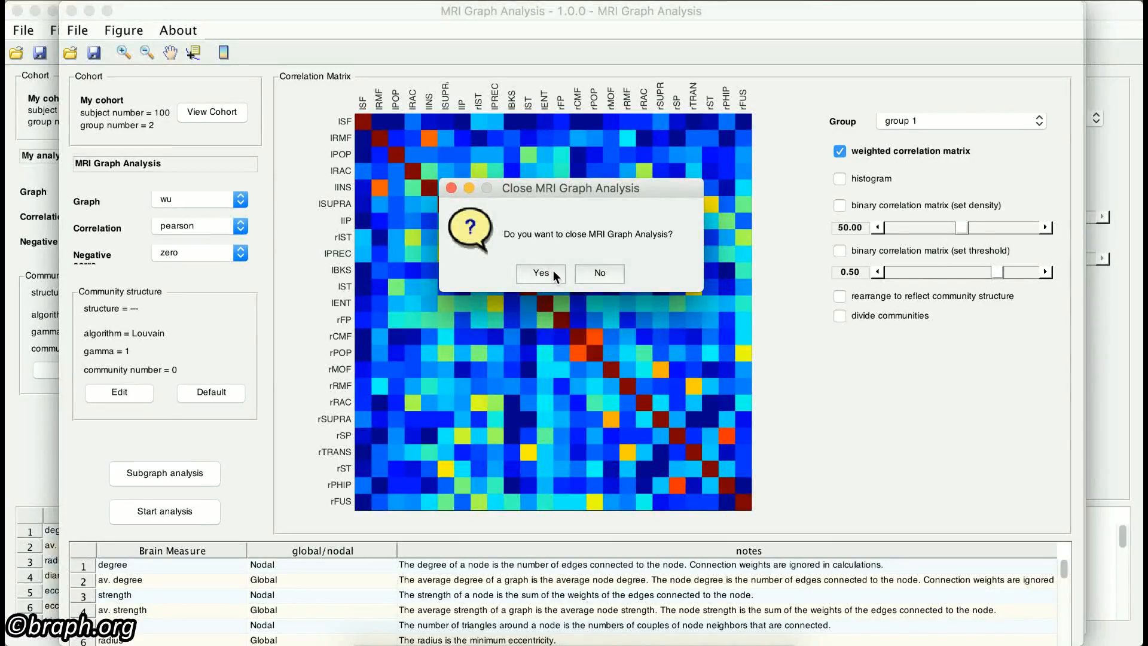
left_click(556, 275)
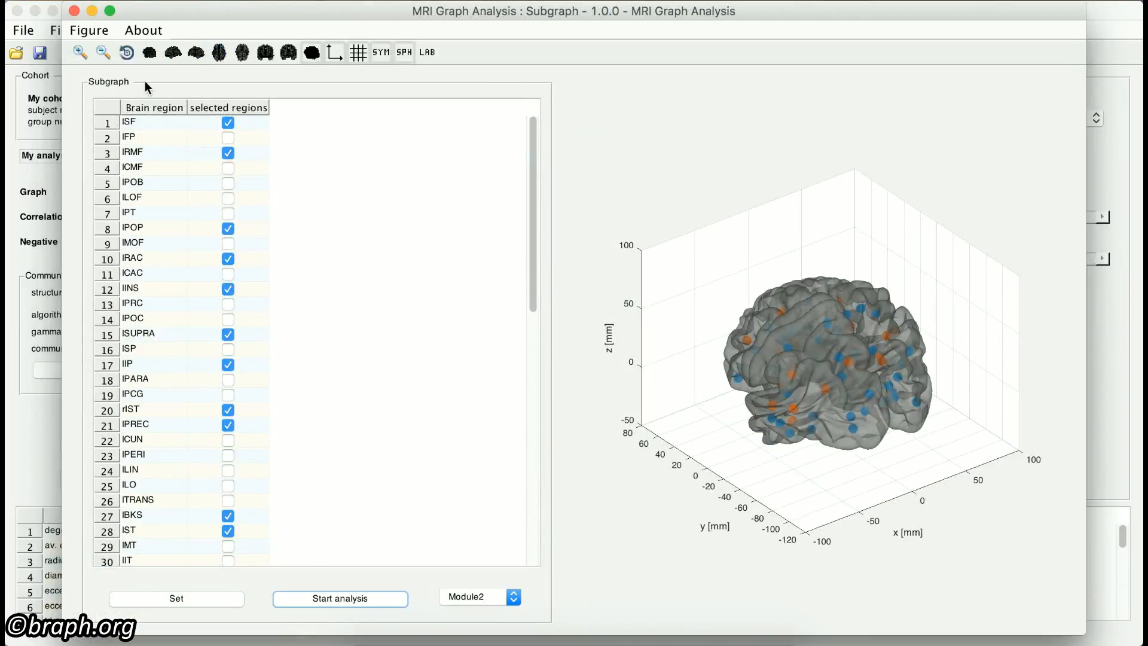
left_click(73, 11)
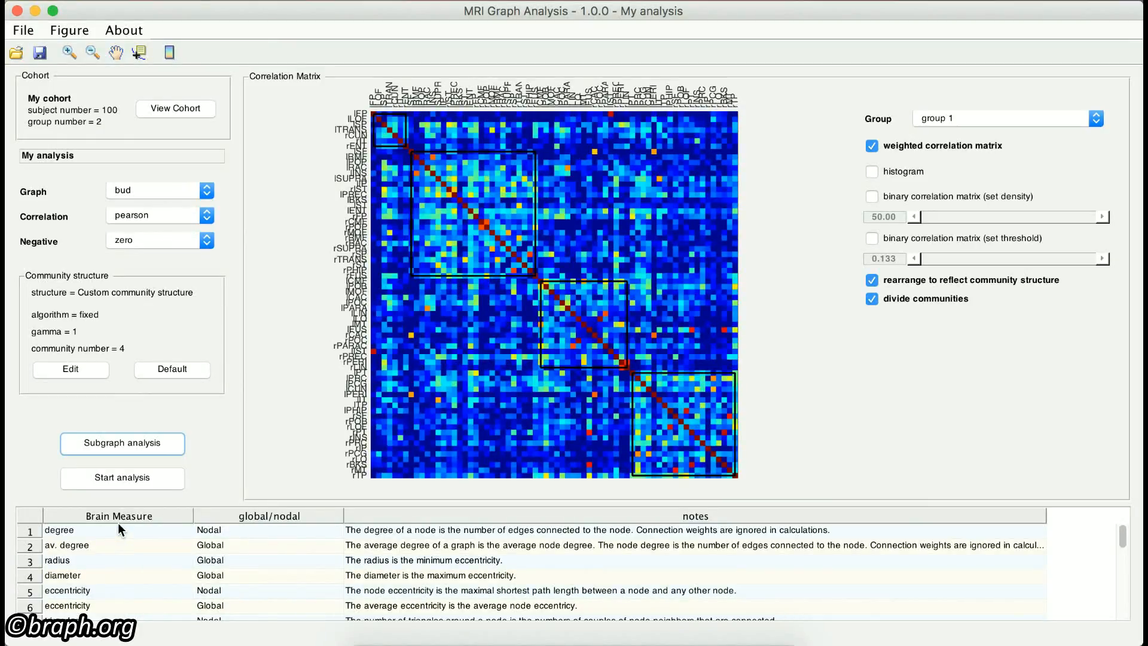
Step: Highlight the nodal/global entries of the degree and av. degree measures, and set the graph type to wu
left_click(251, 532)
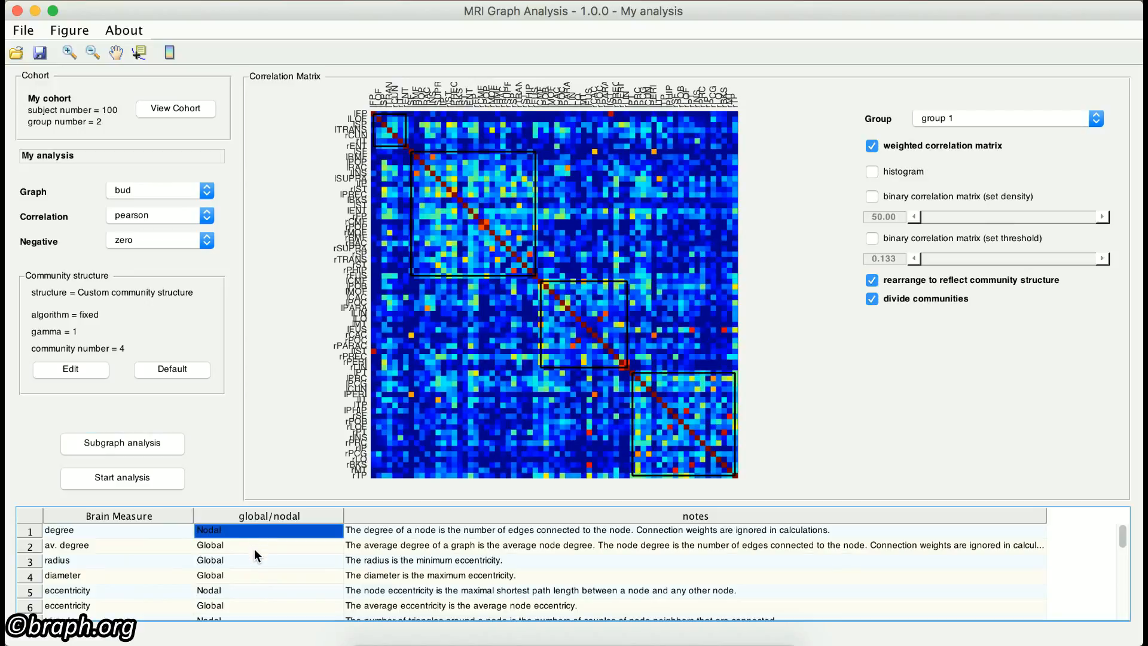
left_click(254, 547)
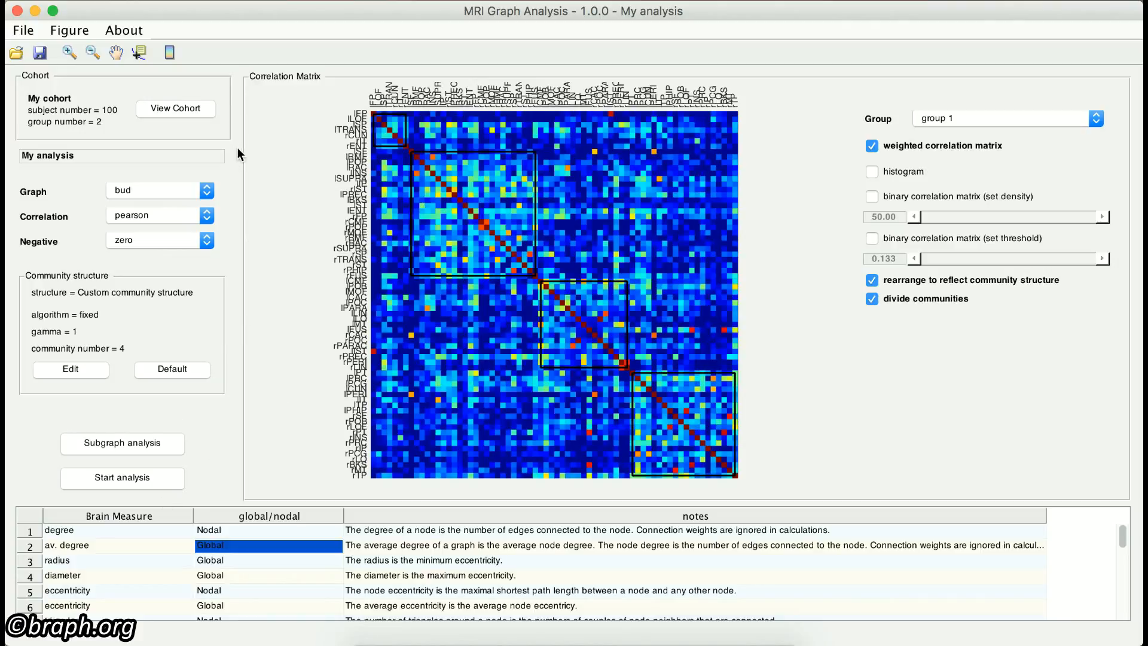
left_click(206, 190)
left_click(190, 164)
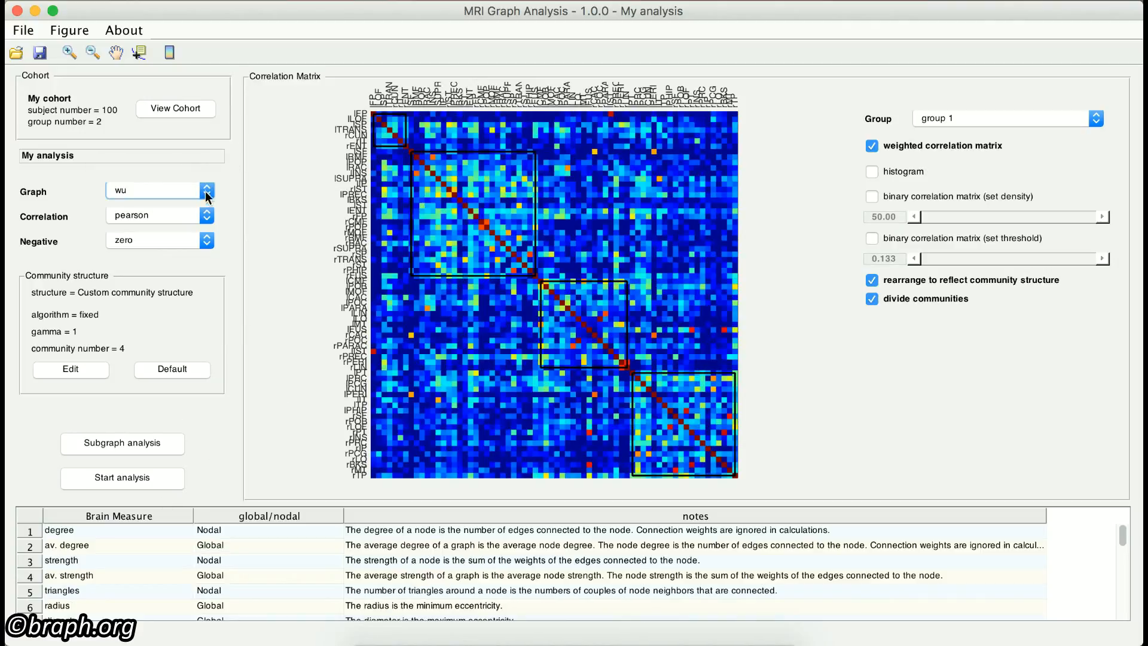
Step: Set the graph type to bud and reset the community structure to its default settings
left_click(207, 191)
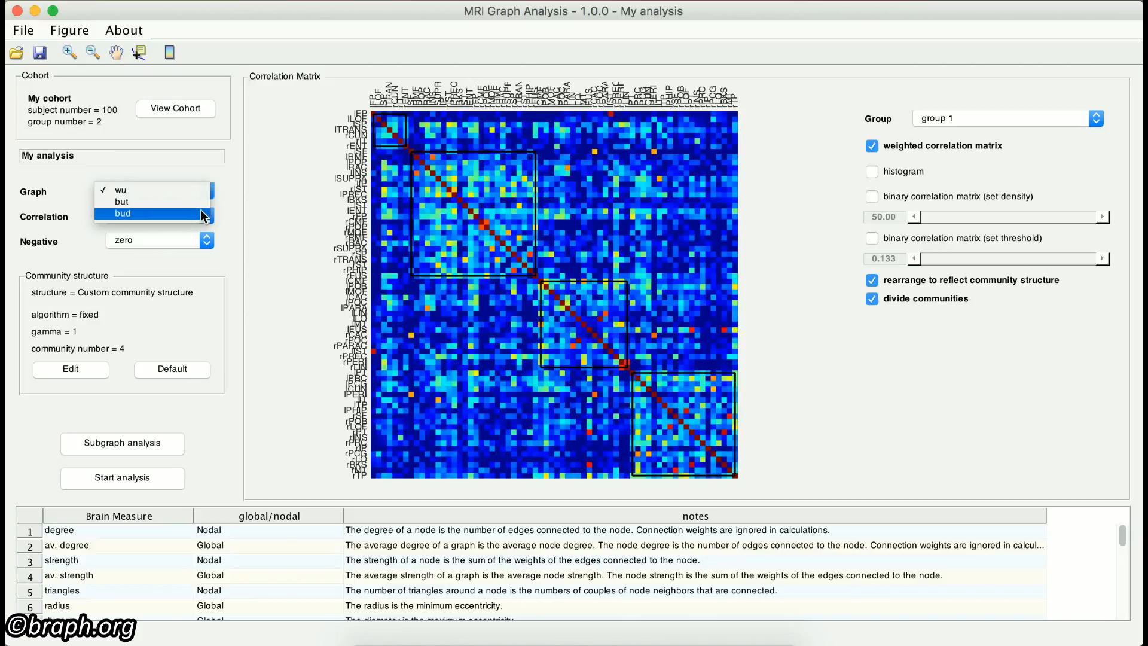
left_click(203, 212)
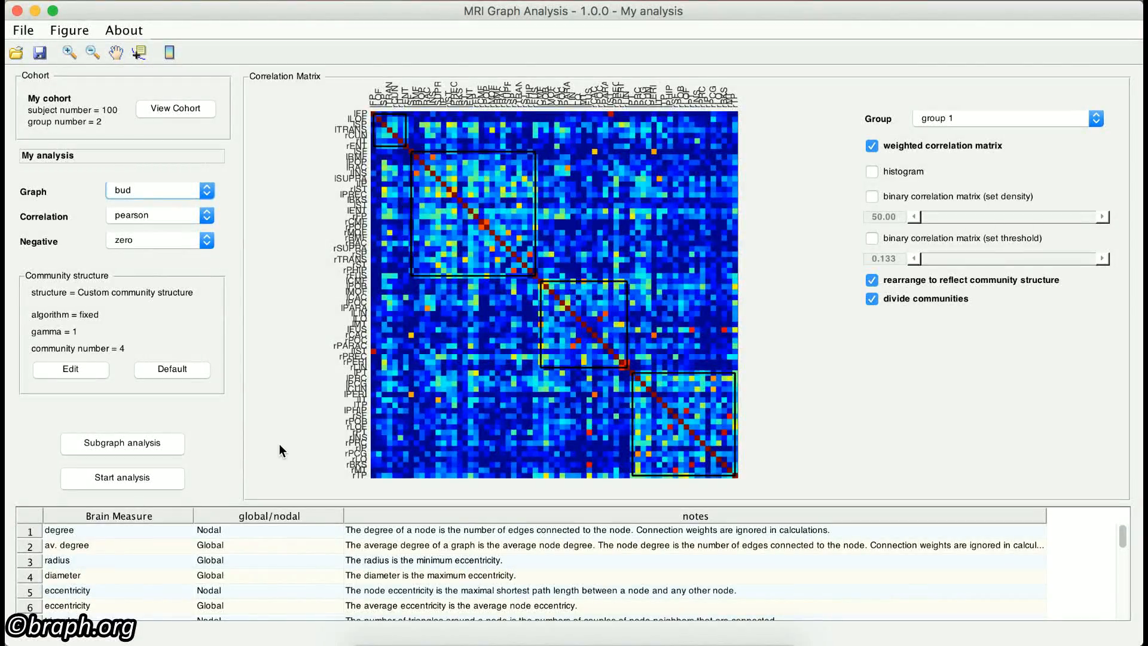
left_click(172, 370)
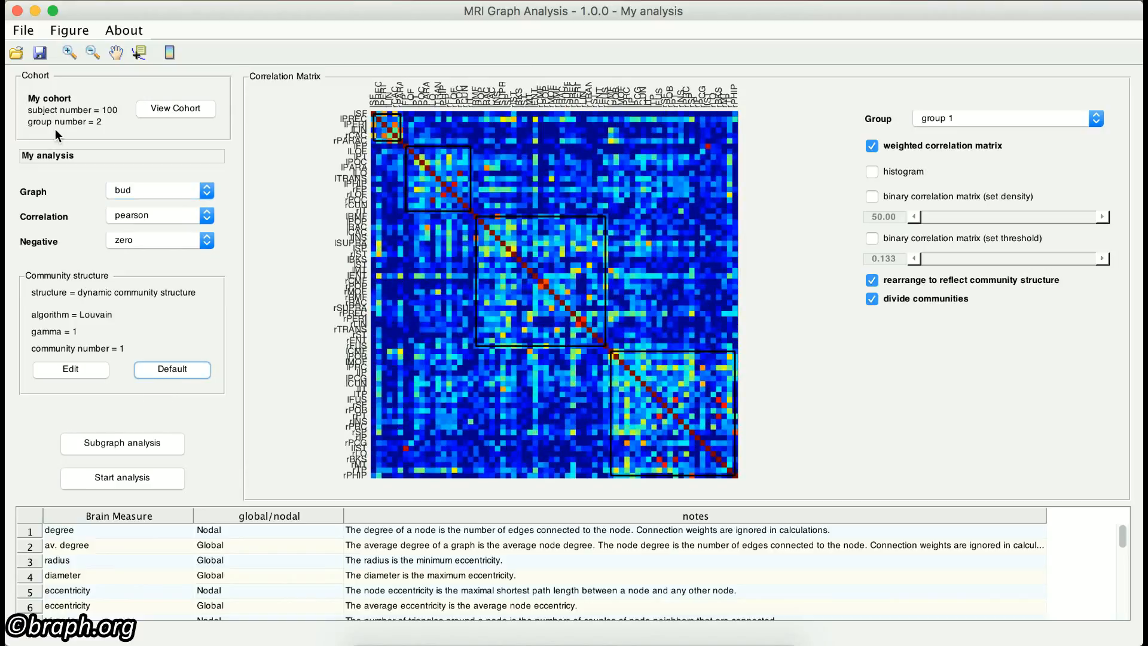
Step: Save the MRI graph analysis as my_analysis in the MRI folder, in .mga format
left_click(38, 58)
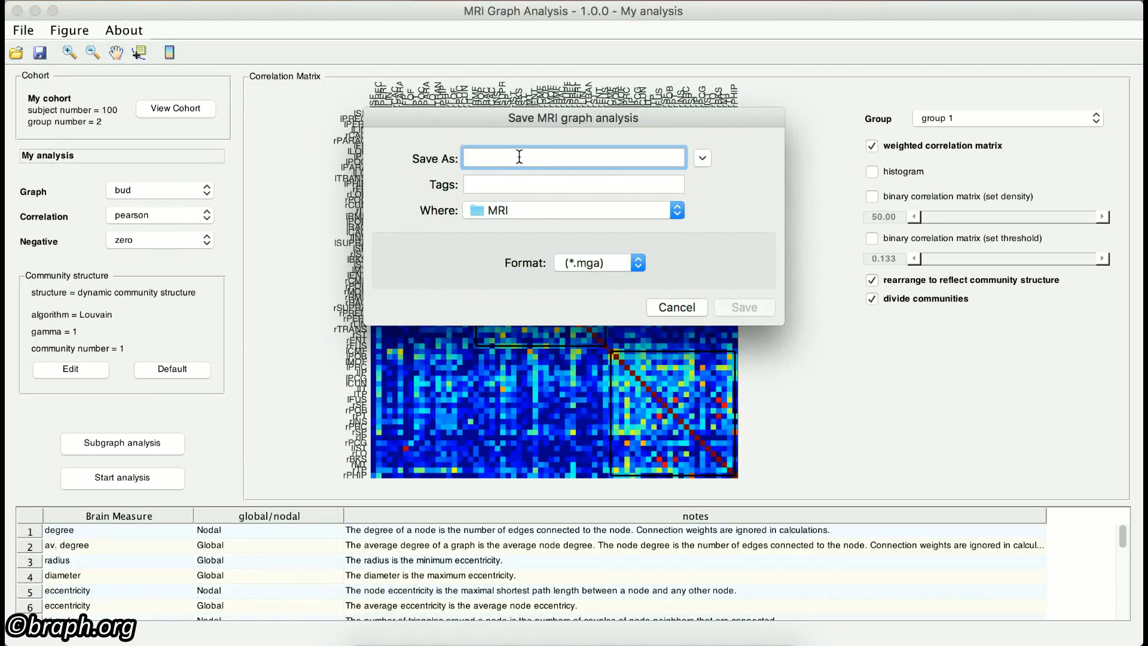
type("my")
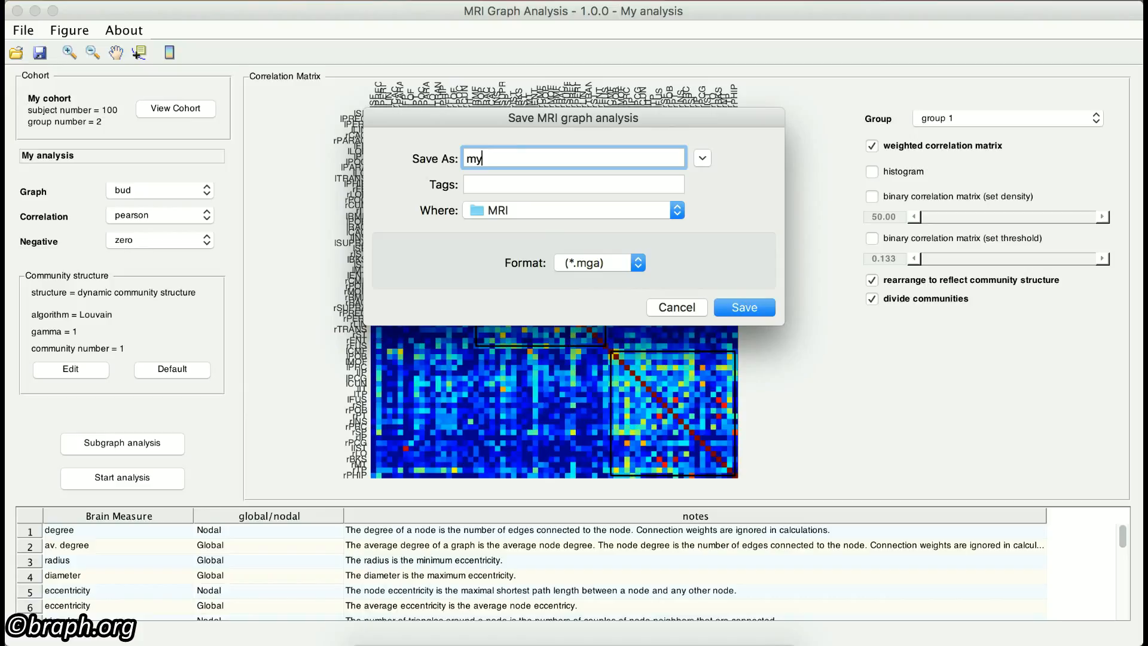
type("_analysis")
left_click(748, 307)
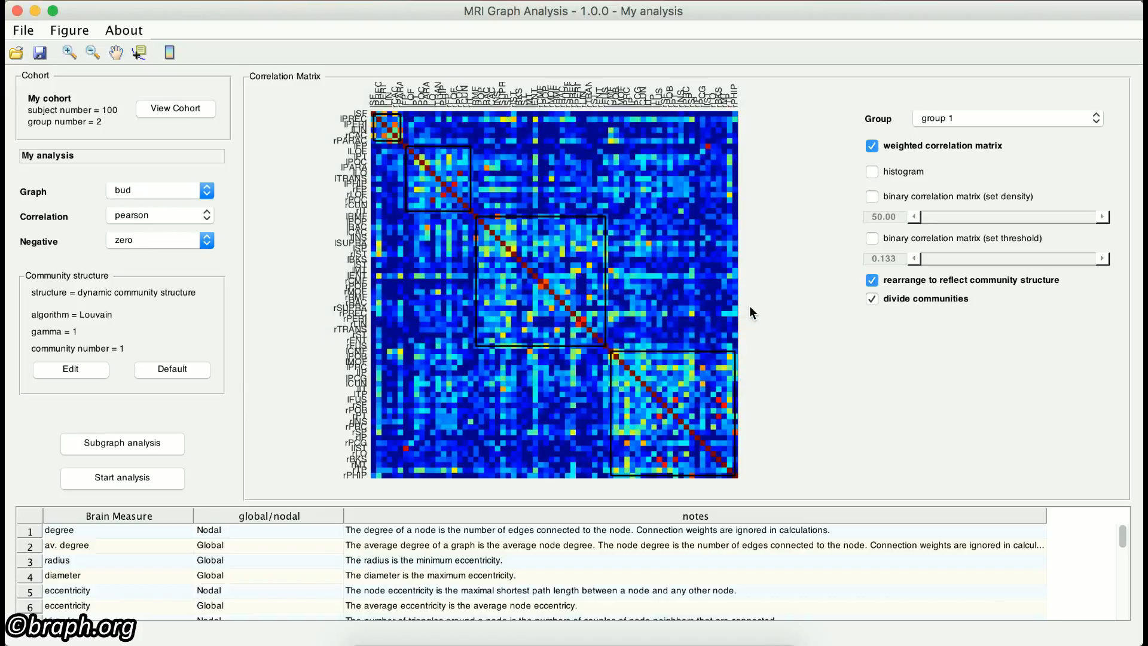